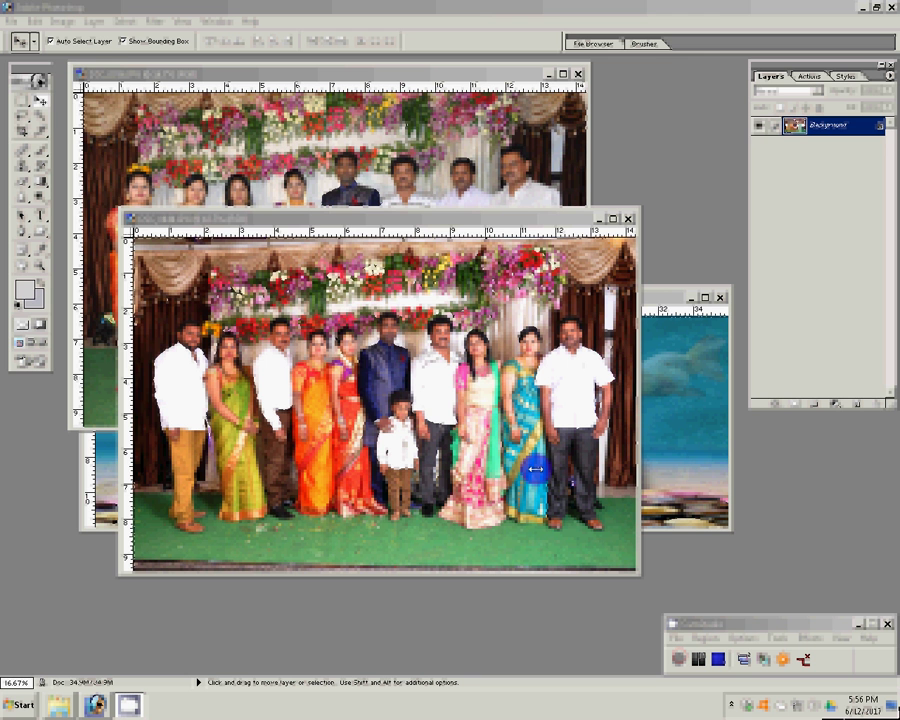
Resize the first group photo to 8 inches wide in Image Size.
left_click(62, 21)
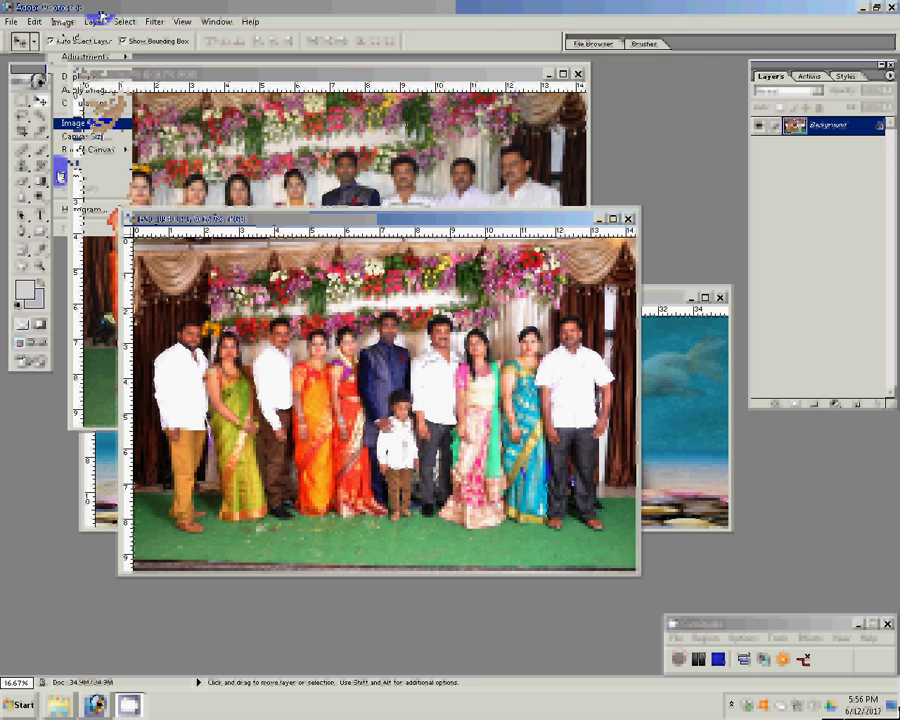
left_click(88, 122)
double_click(320, 269)
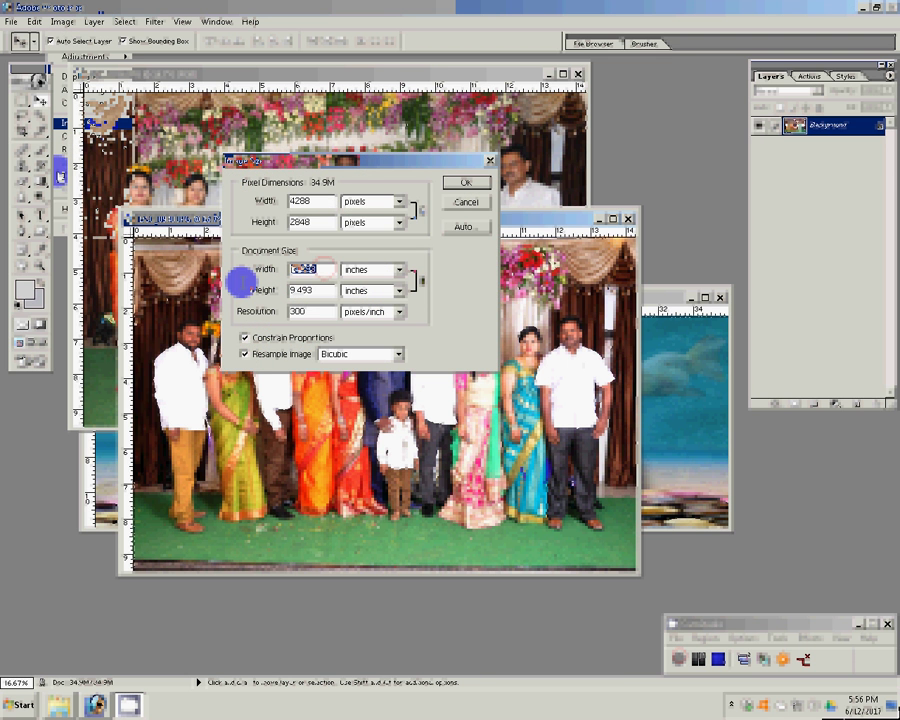
type("8")
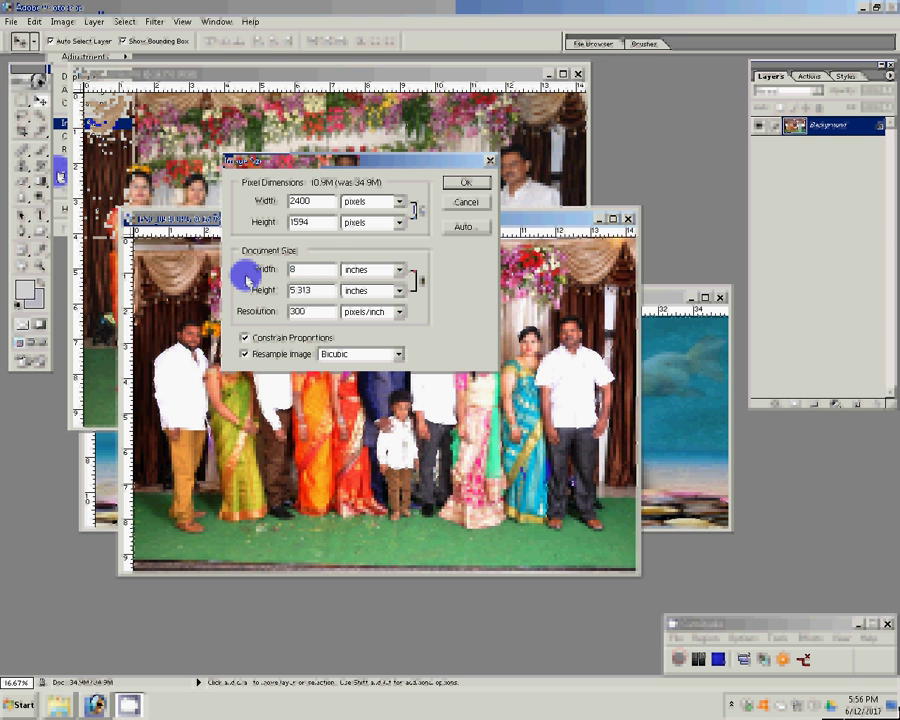
key("Return")
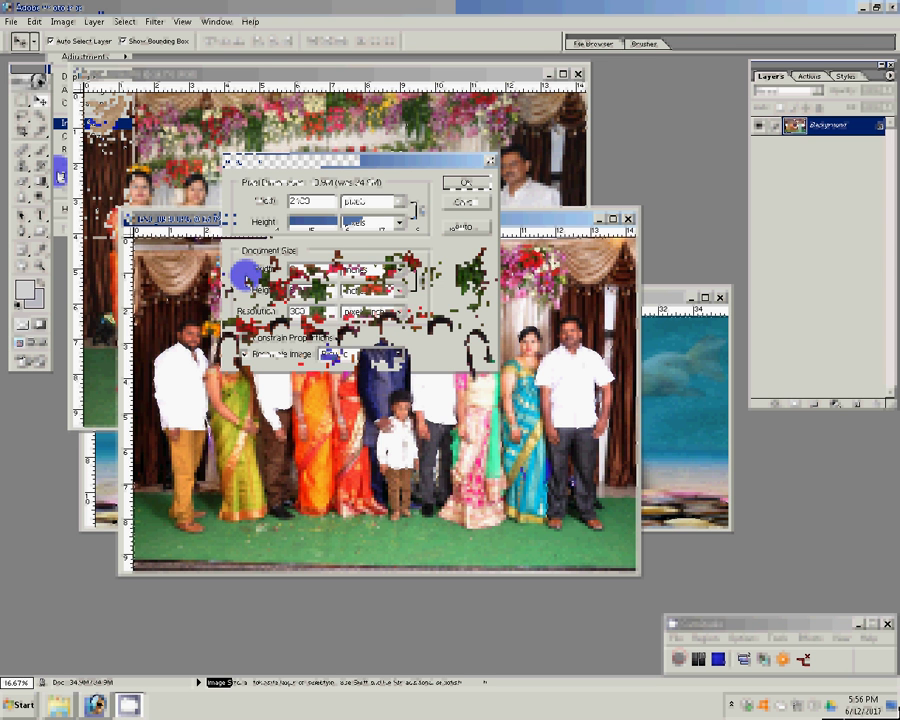
Drag the resized photo onto the blue album background and close it without saving.
left_click_drag(245, 275, 652, 405)
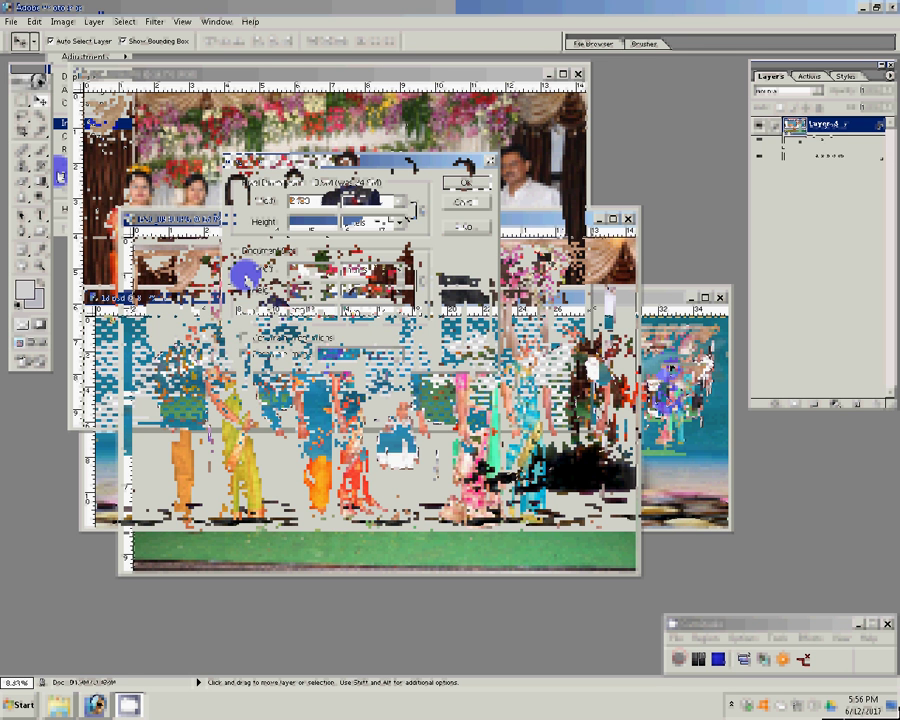
key("ctrl+w")
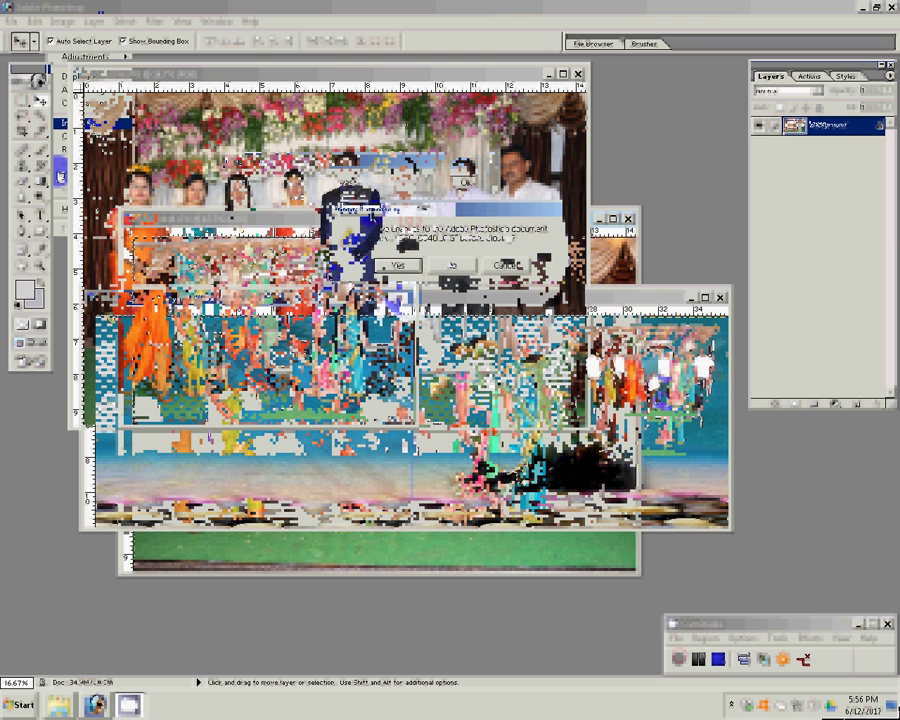
key("Escape")
Run the Correction action to colour-correct the other group photo.
left_click(809, 76)
left_click(787, 122)
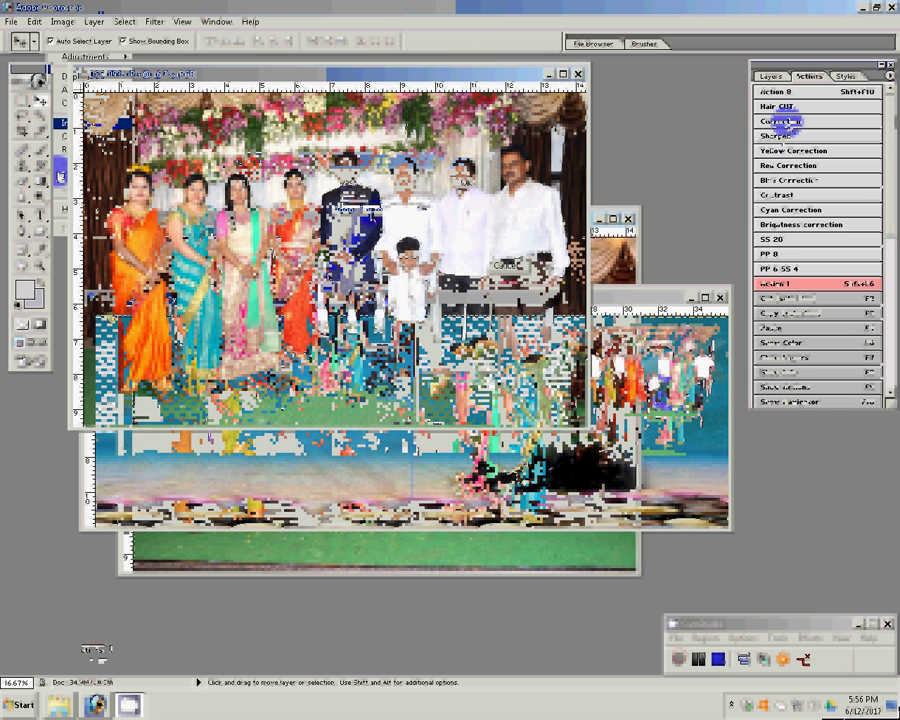
left_click(62, 21)
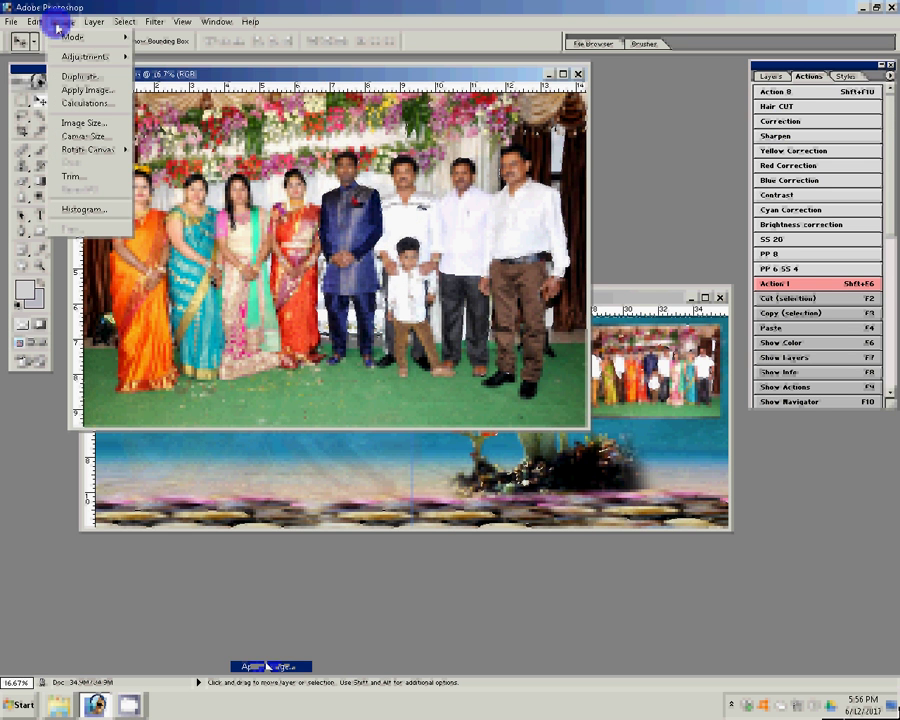
Resize the second group photo to 8 inches and settle it under the first photo.
left_click(84, 122)
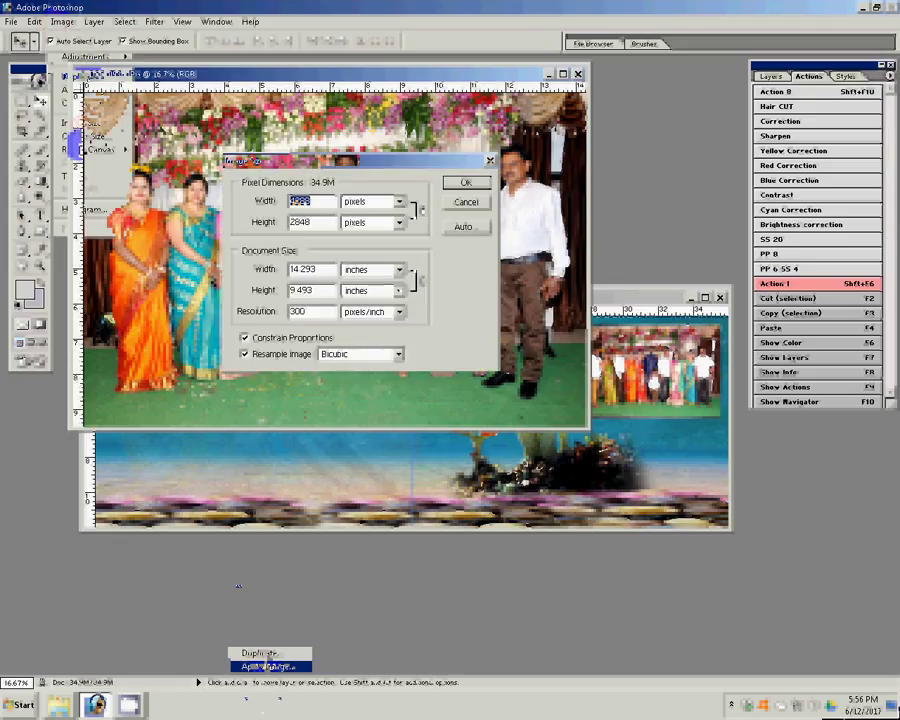
type("8")
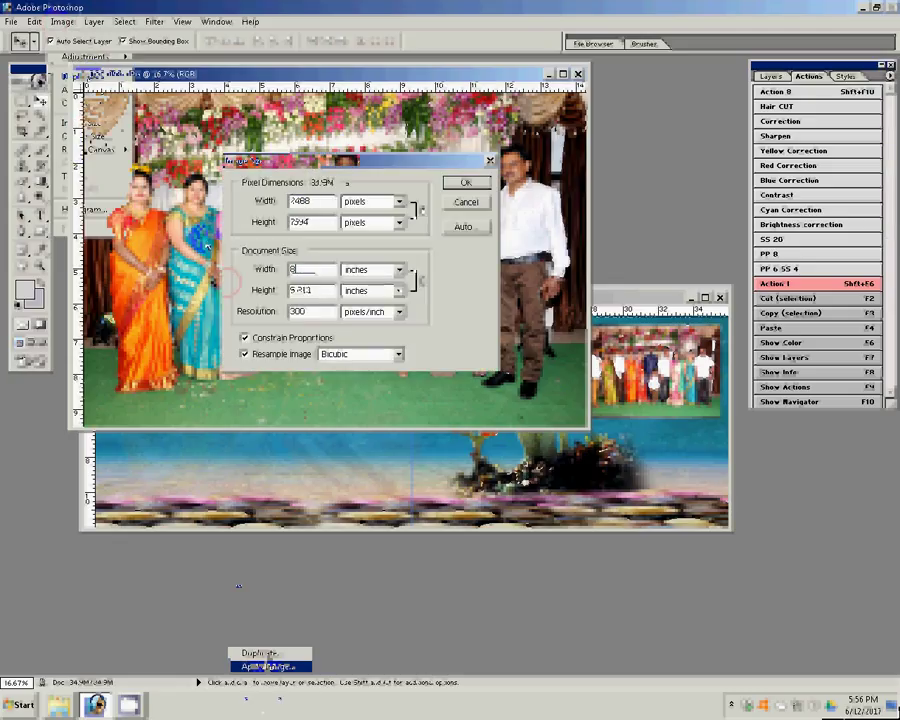
key("Return")
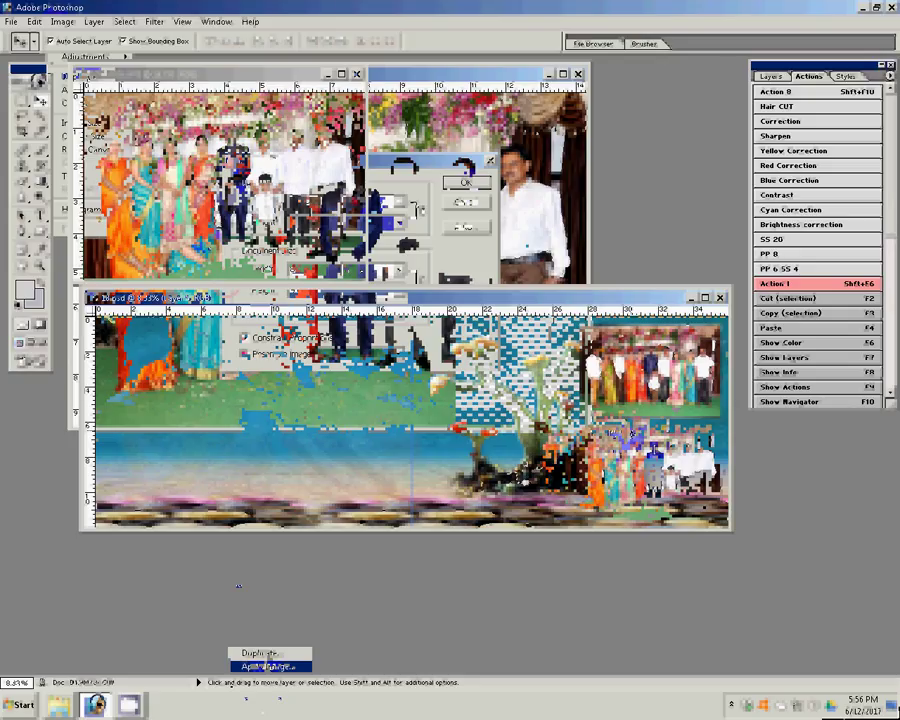
left_click(632, 432)
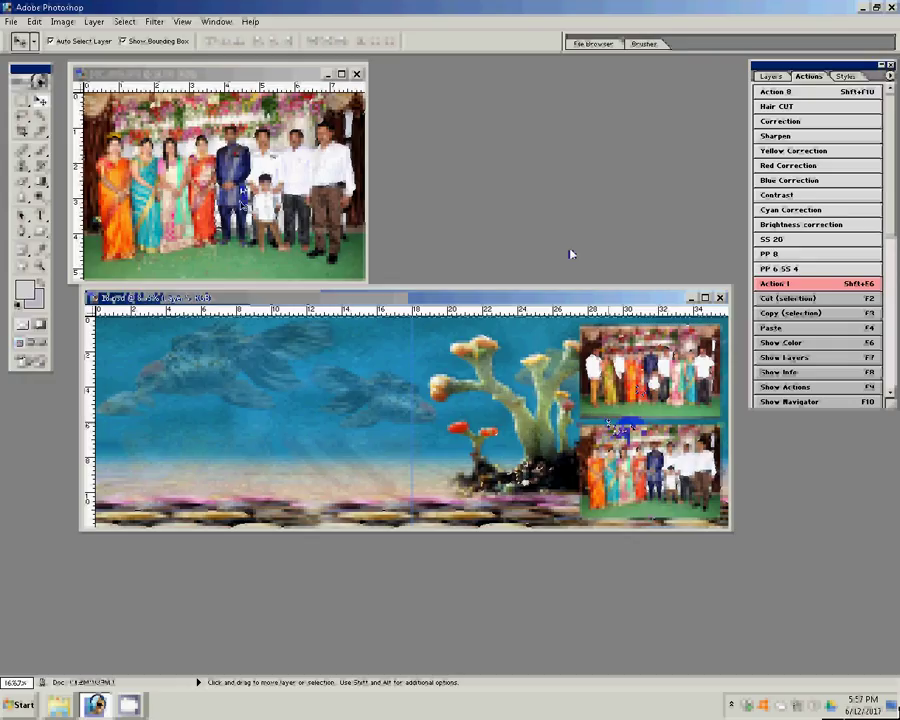
Switch to the leftover group photo, dismiss the locked-layer error, and close it unsaved.
key("ctrl+Tab")
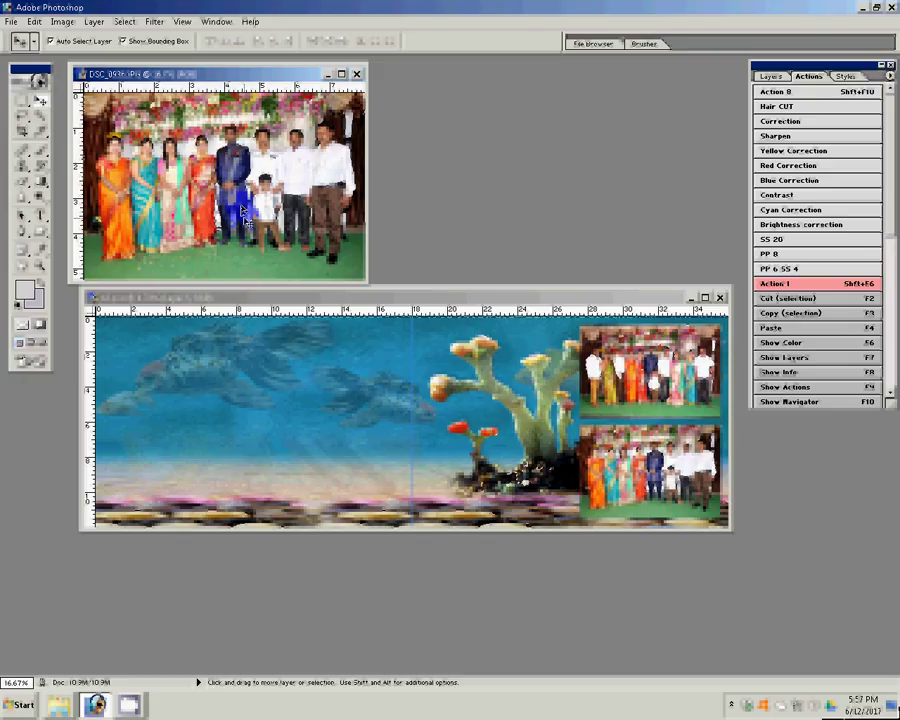
key("ctrl+t")
left_click(450, 266)
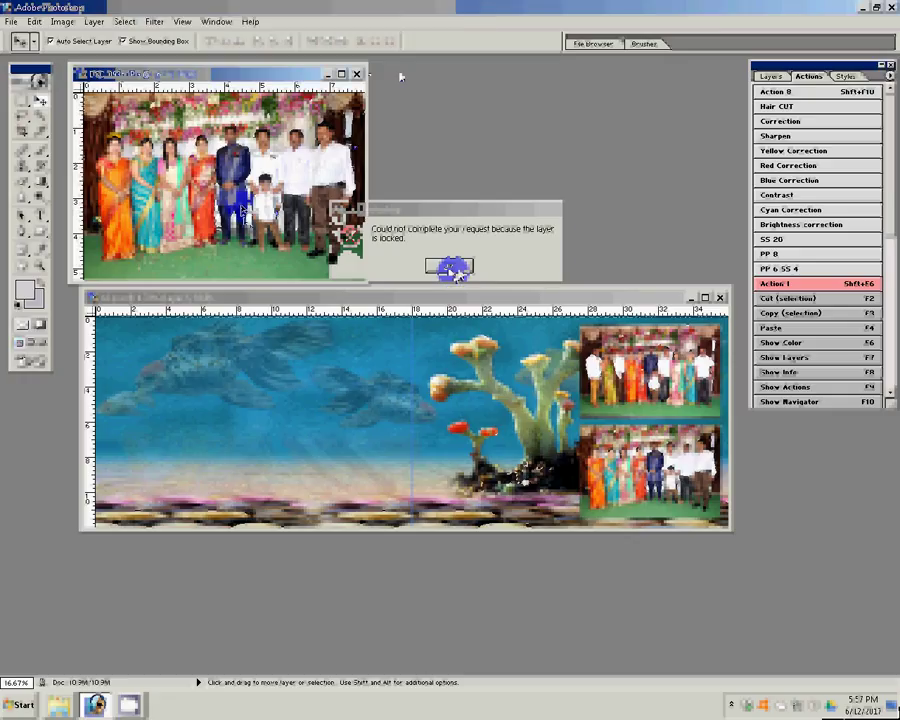
left_click(462, 274)
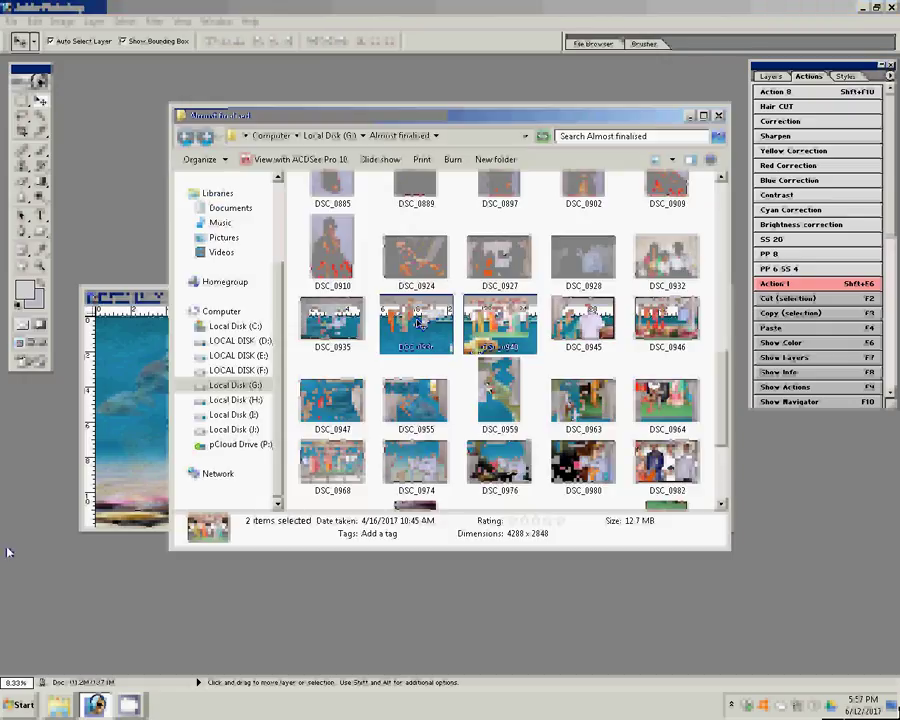
Browse into the ex d subfolder of Almost finalised in Windows Explorer.
left_click(208, 159)
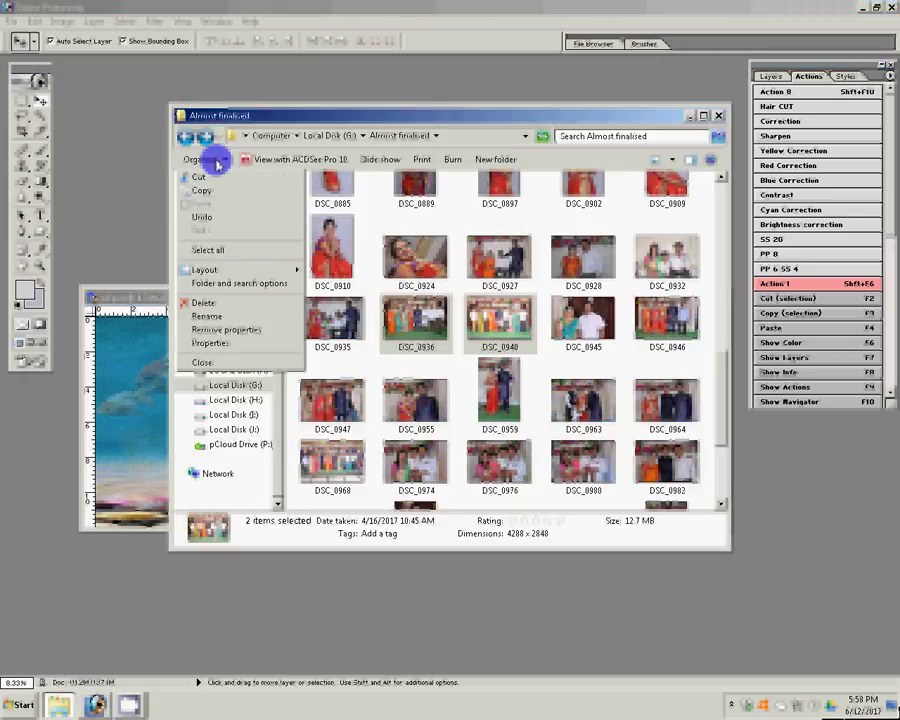
left_click(217, 163)
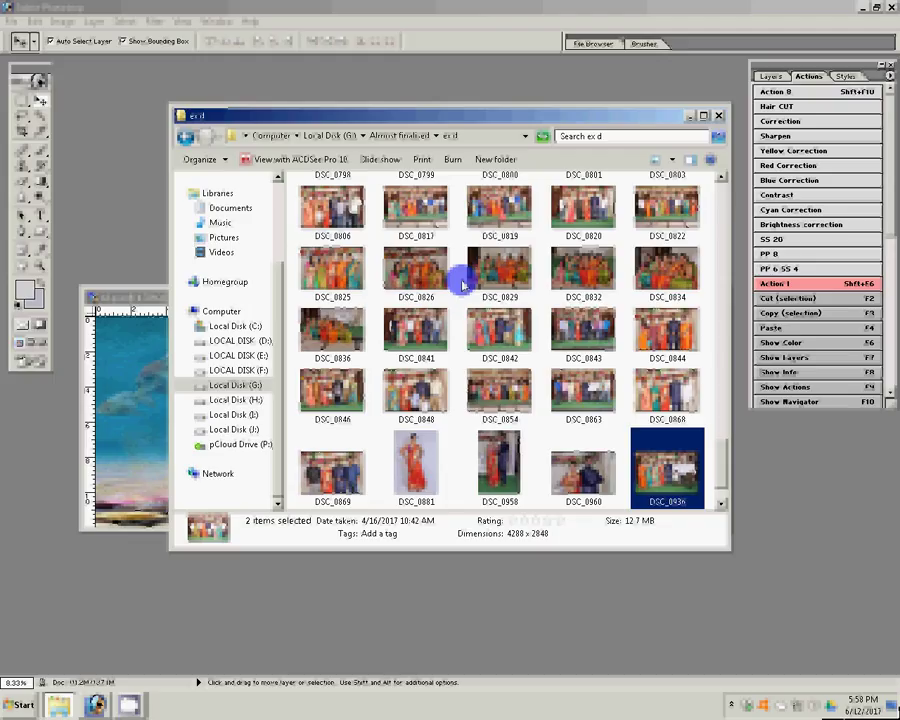
Go back up to Almost finalised and open DSC_0859 in Photoshop.
scroll(463, 285, "up", 3)
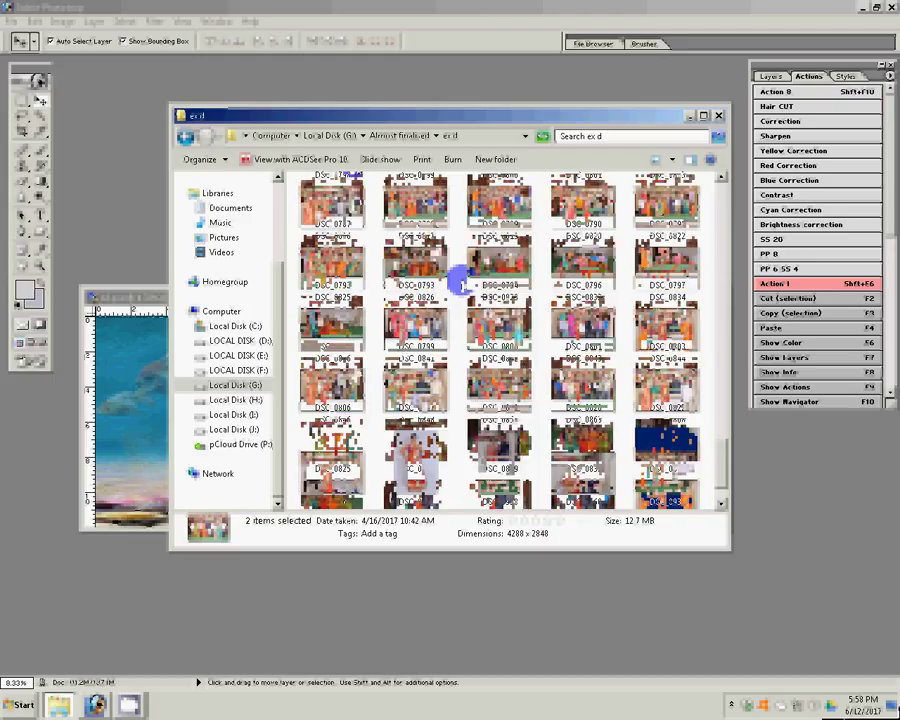
mouse_move(332, 440)
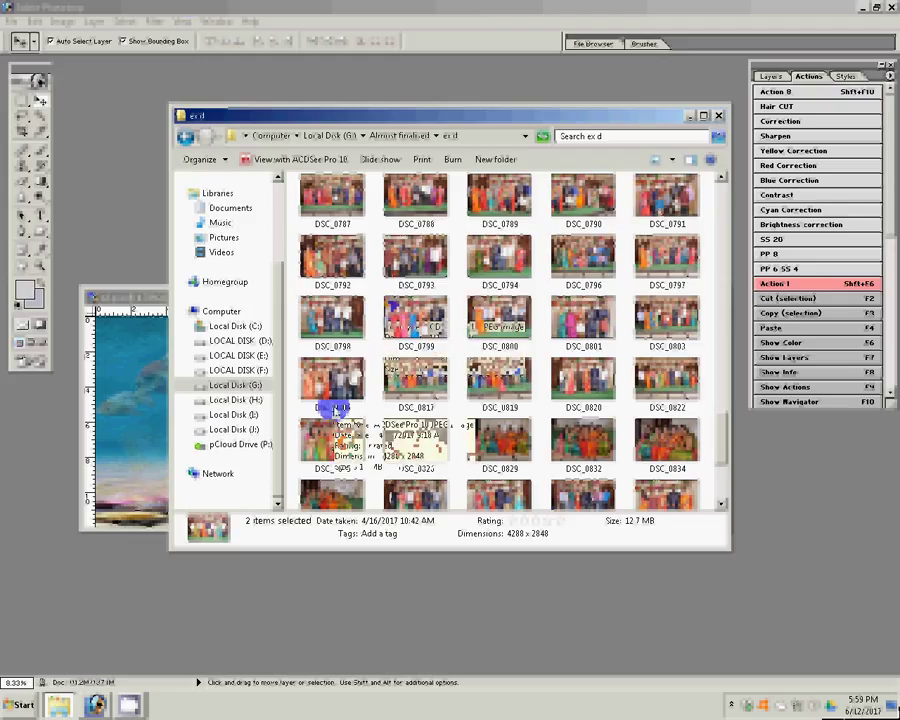
mouse_move(332, 392)
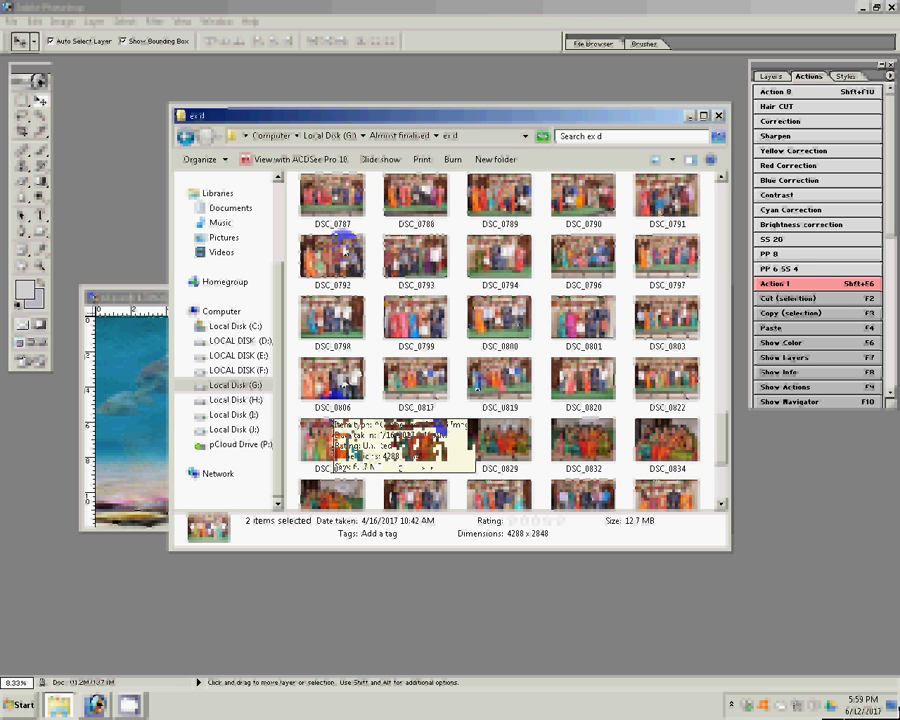
key("BackSpace")
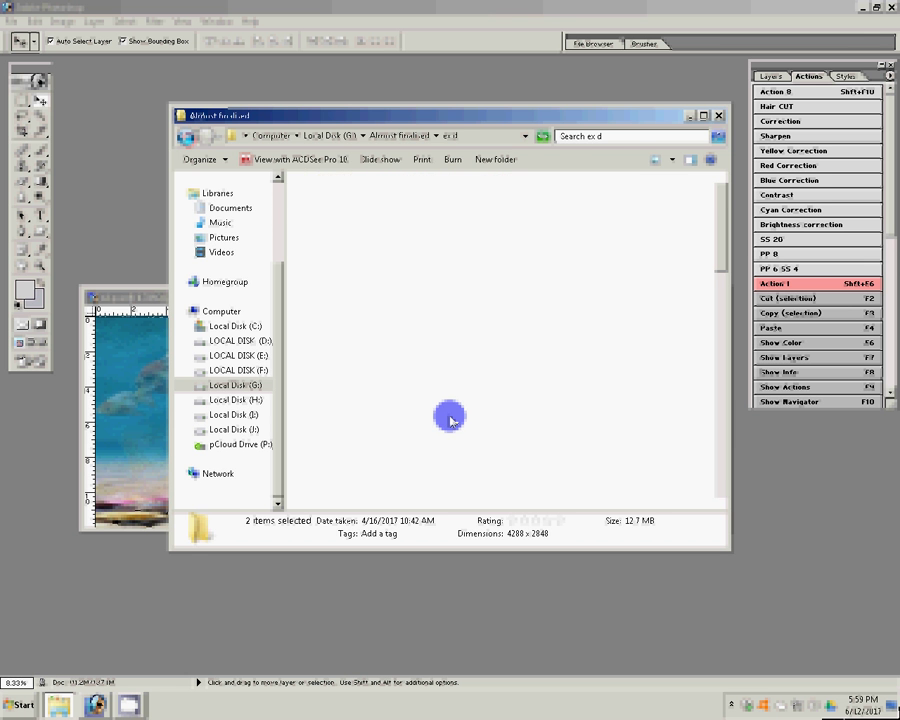
left_click_drag(722, 215, 722, 259)
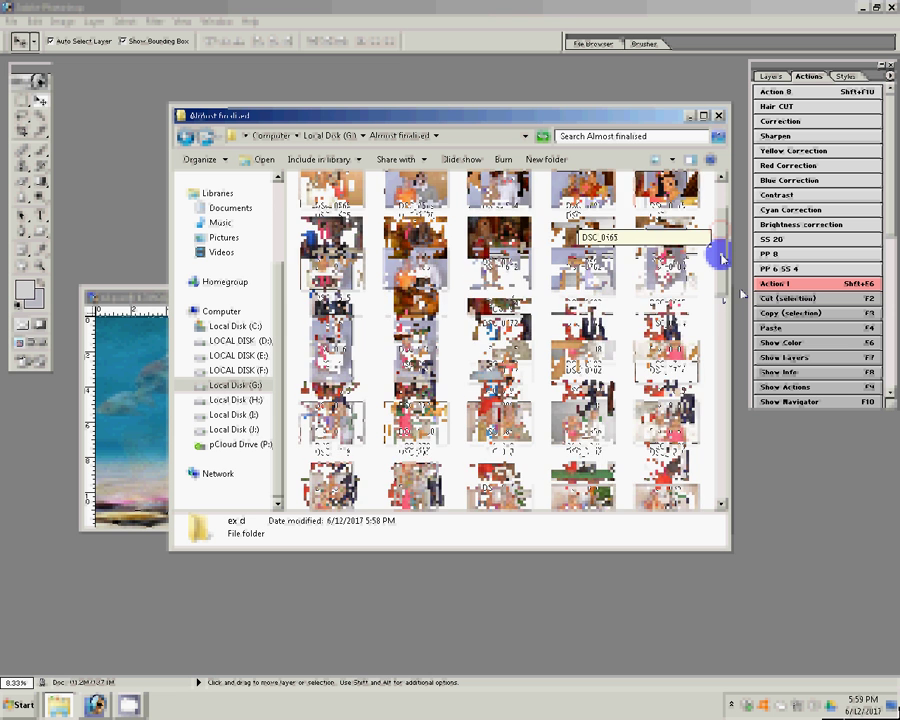
left_click_drag(722, 258, 724, 316)
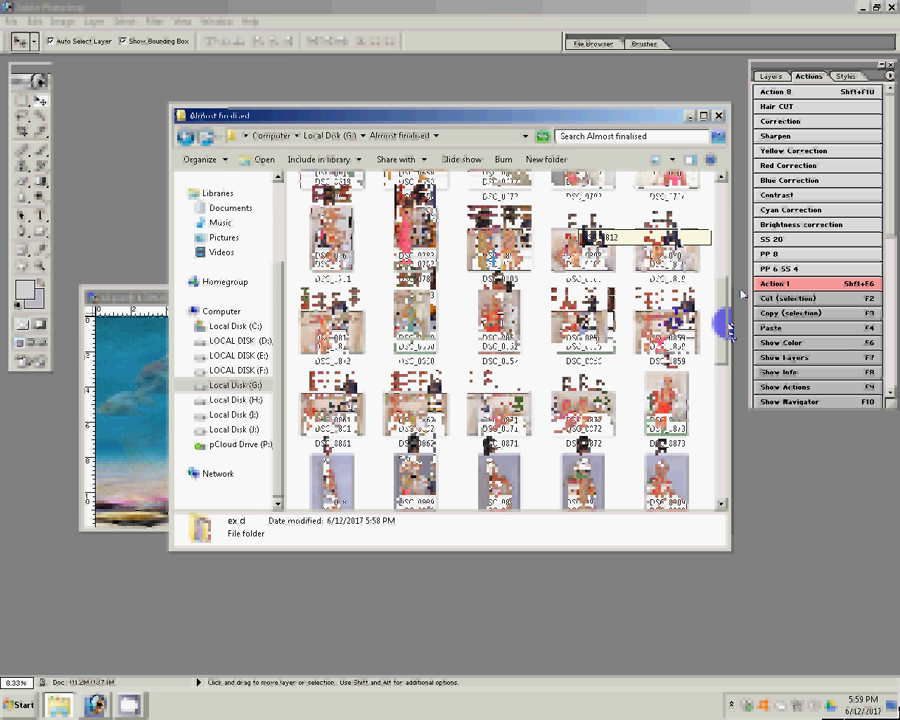
left_click(668, 318)
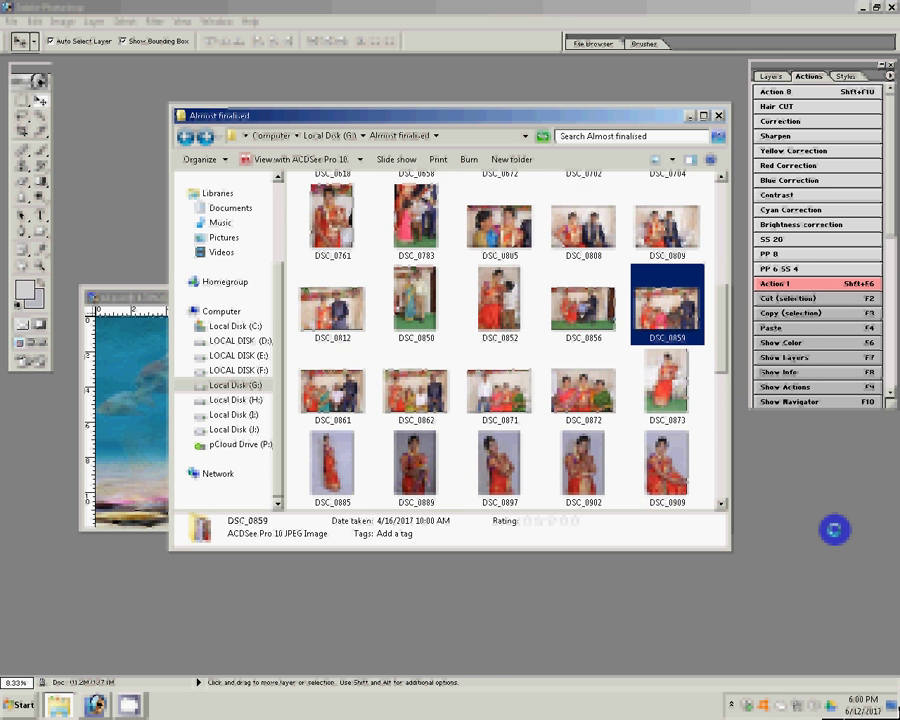
double_click(668, 318)
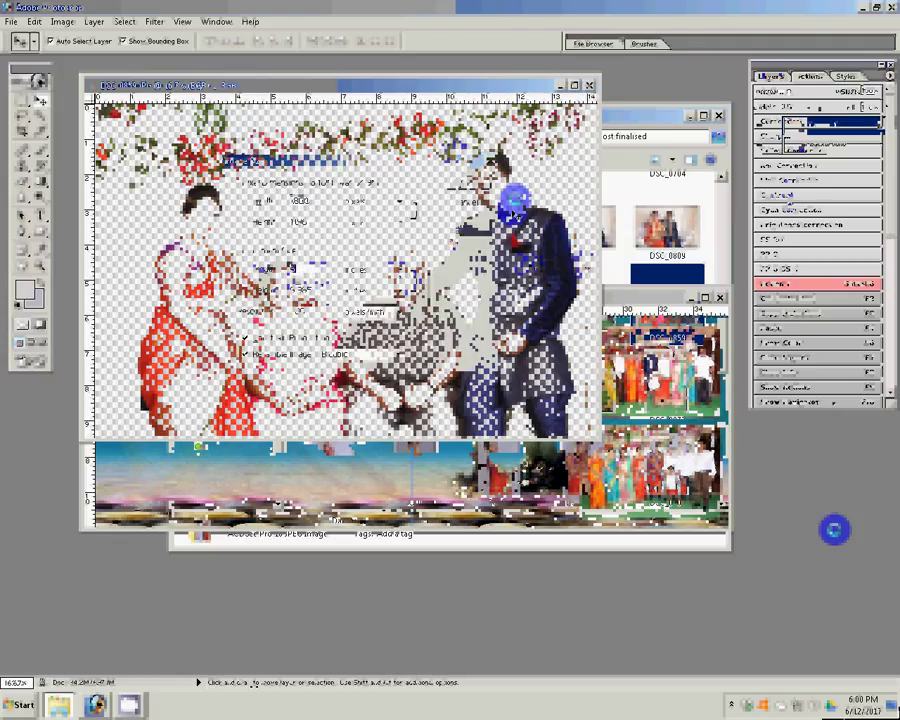
Resize DSC_0859 to 5 inches wide, drag a copy in, and fit it on screen.
type("5.911")
key("Return")
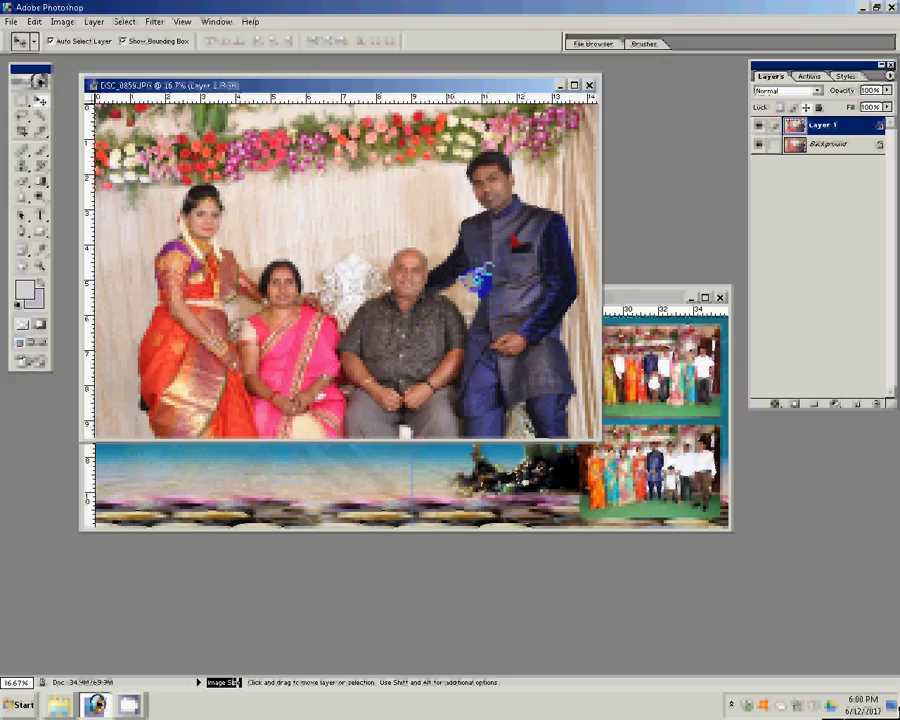
left_click_drag(484, 277, 290, 288)
key("z")
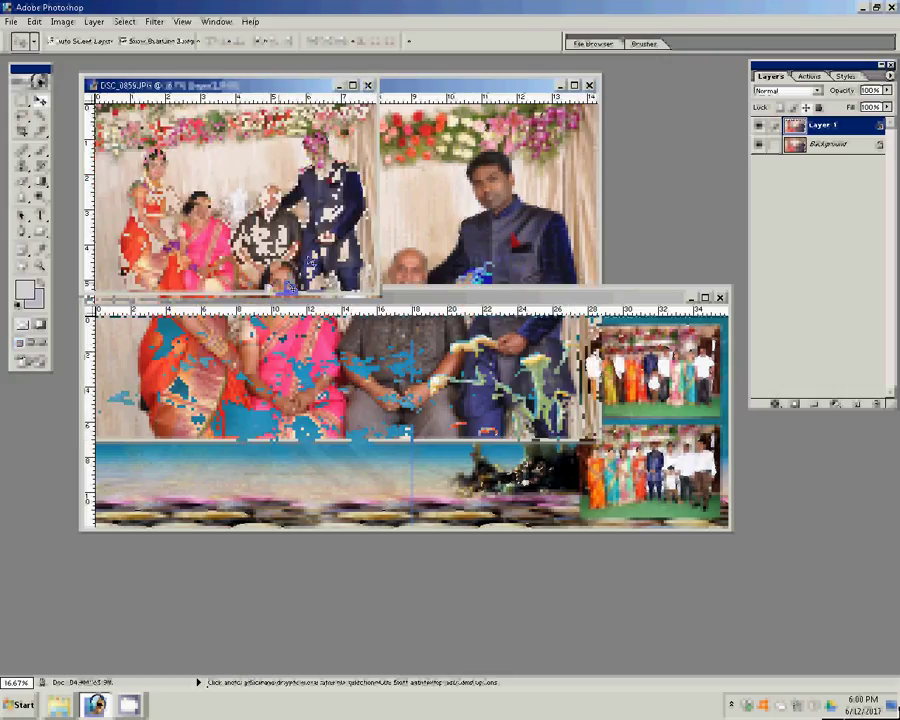
left_click(330, 41)
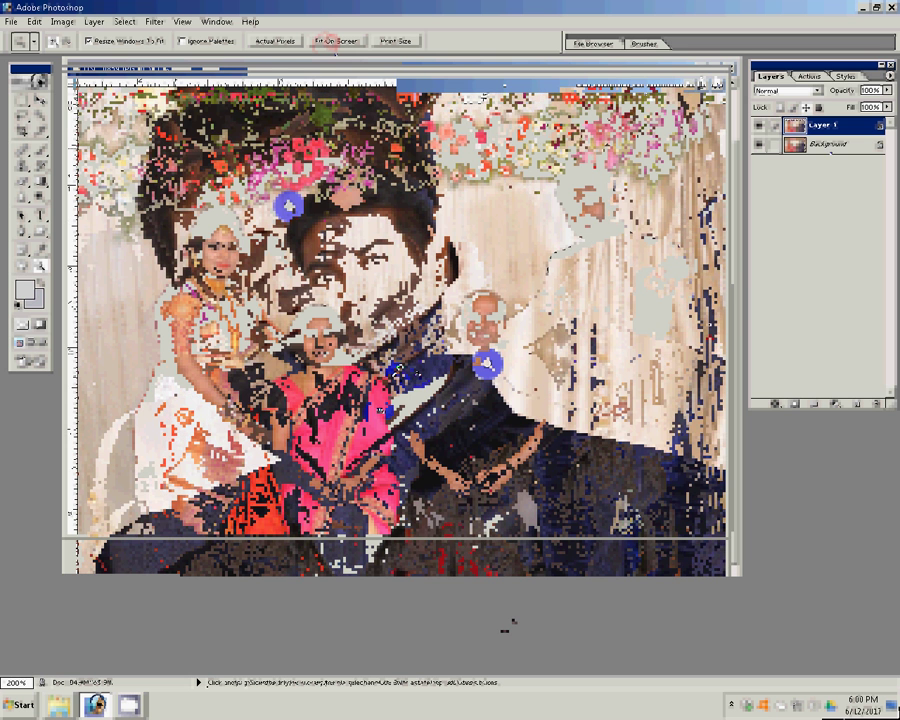
Smooth the Background layer with the Magic filter at Graininess 100, then open Add Noise.
key("alt+bracketleft")
left_click(153, 21)
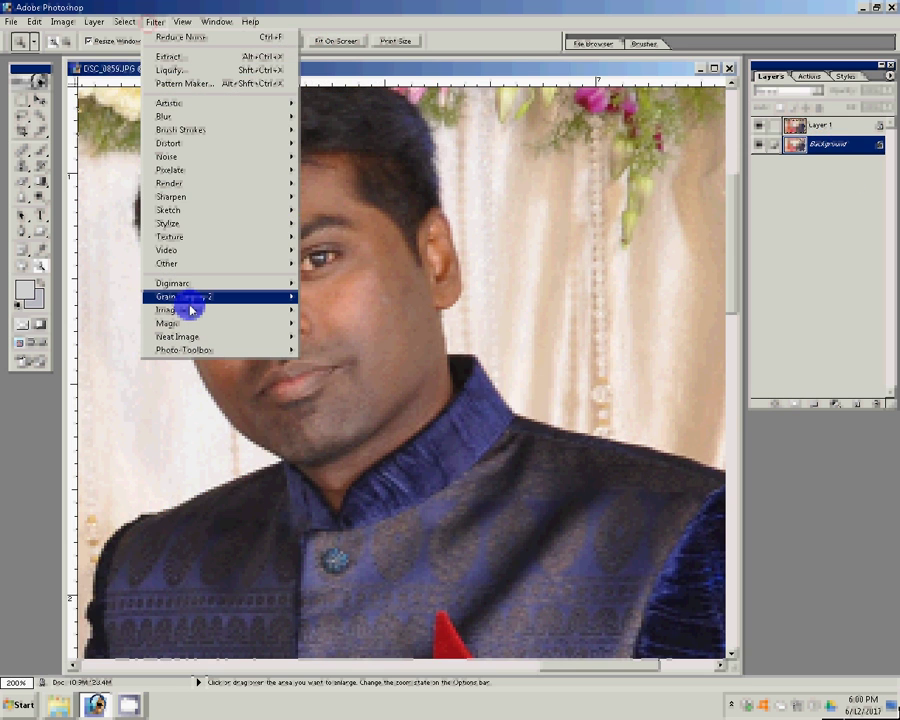
mouse_move(180, 296)
left_click(190, 311)
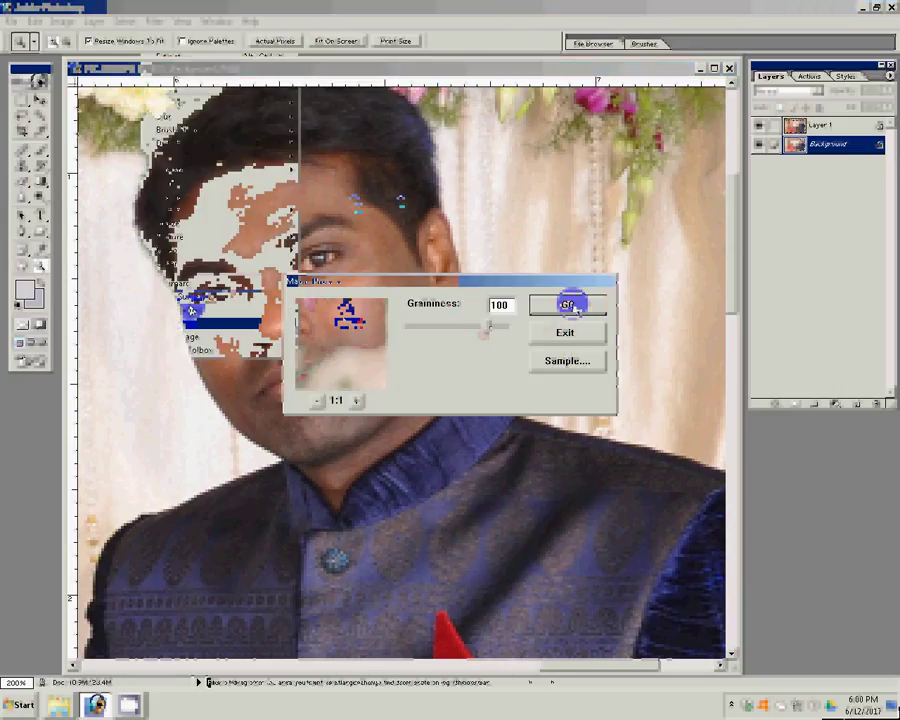
left_click(574, 310)
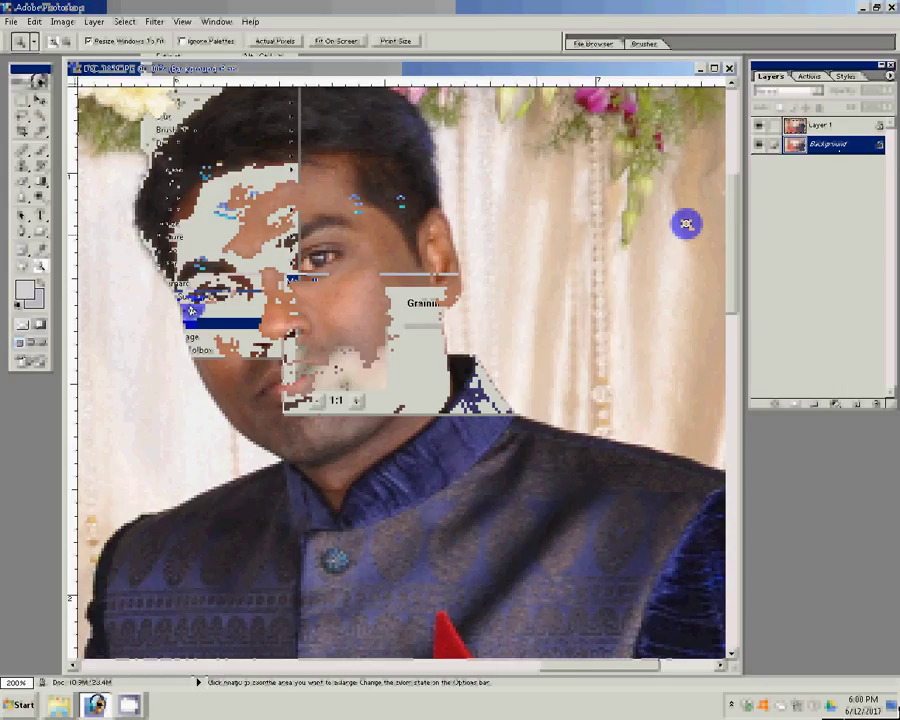
left_click(182, 21)
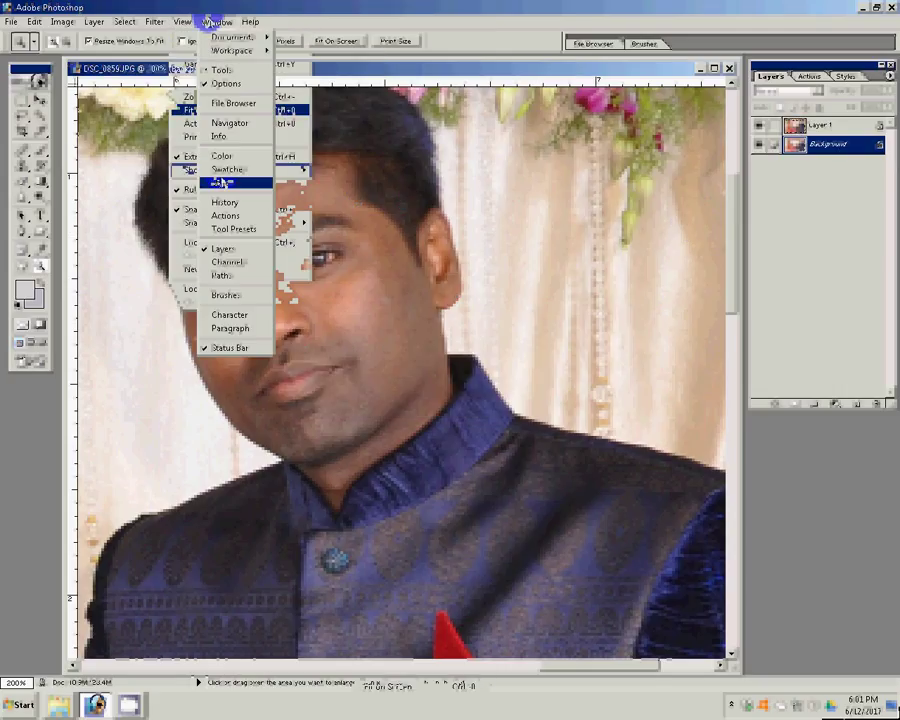
mouse_move(168, 157)
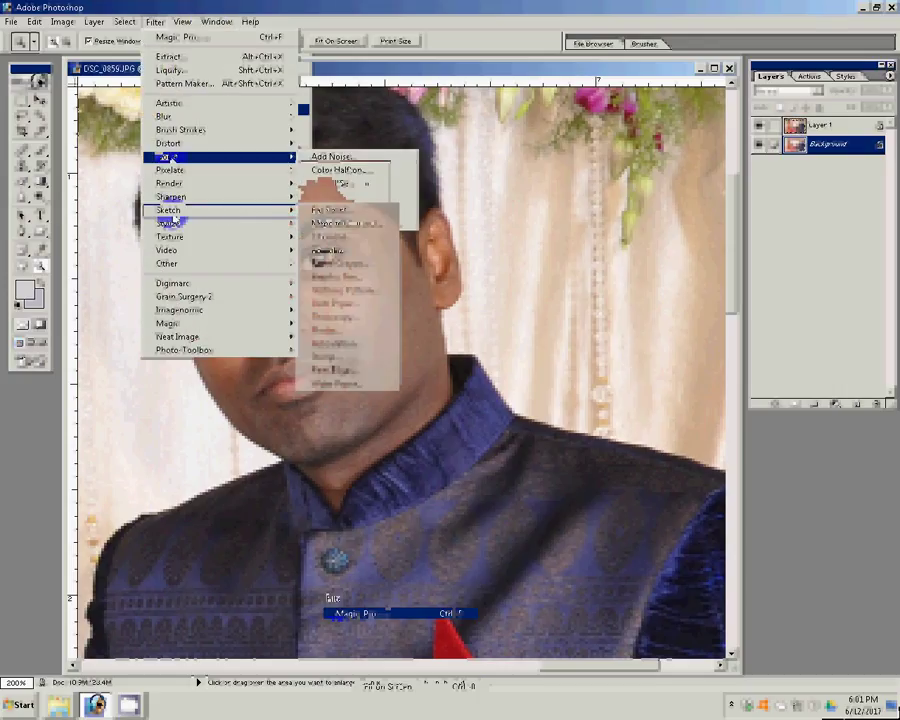
left_click(335, 157)
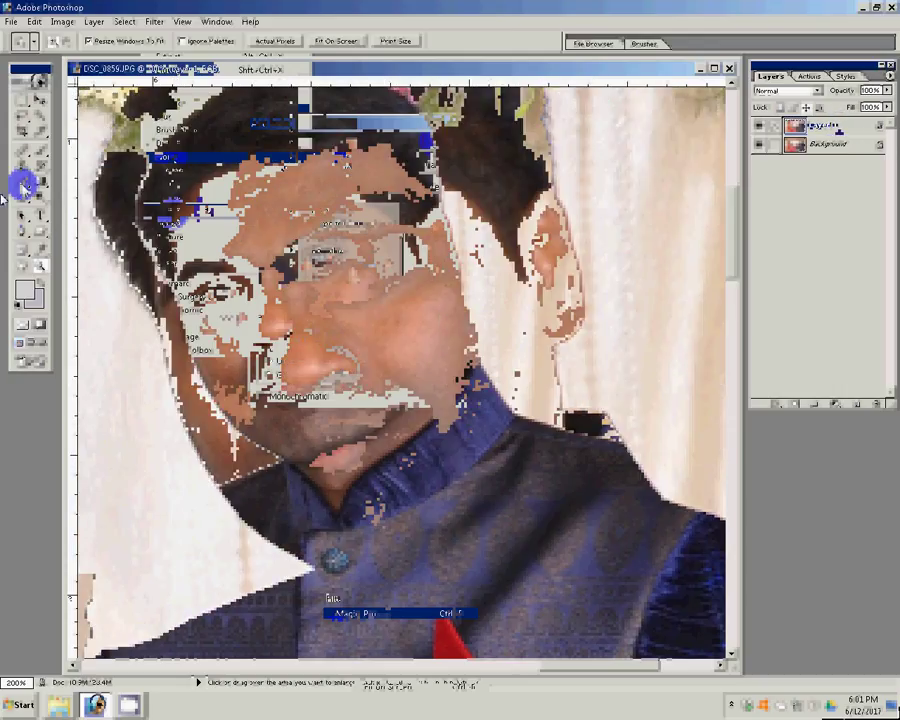
Set up the Background Eraser at 66% opacity and brush size 30 on Layer 1.
left_click(22, 180)
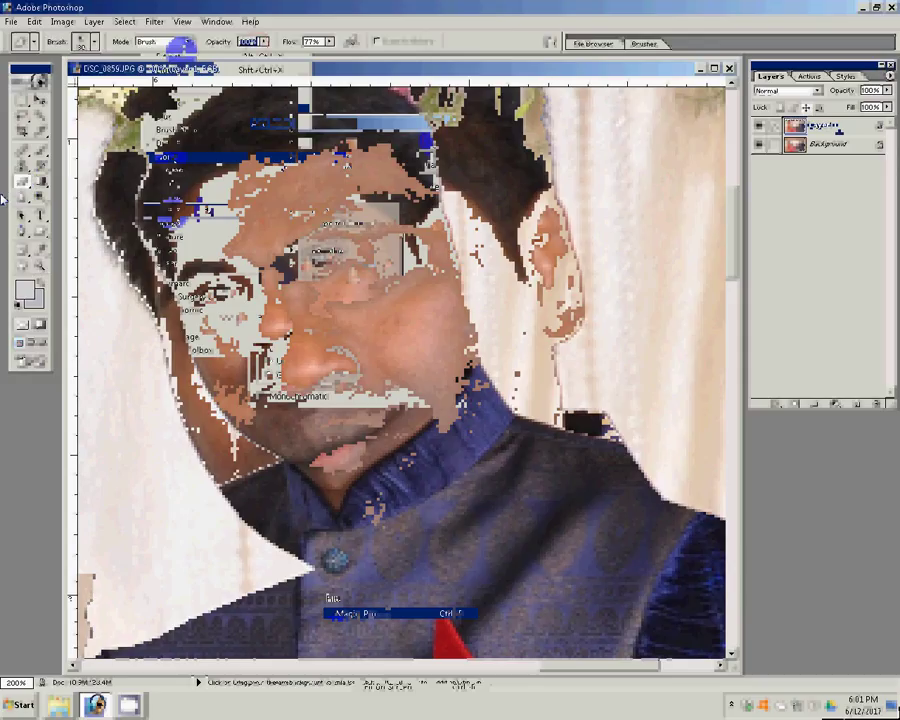
type("66")
key("Return")
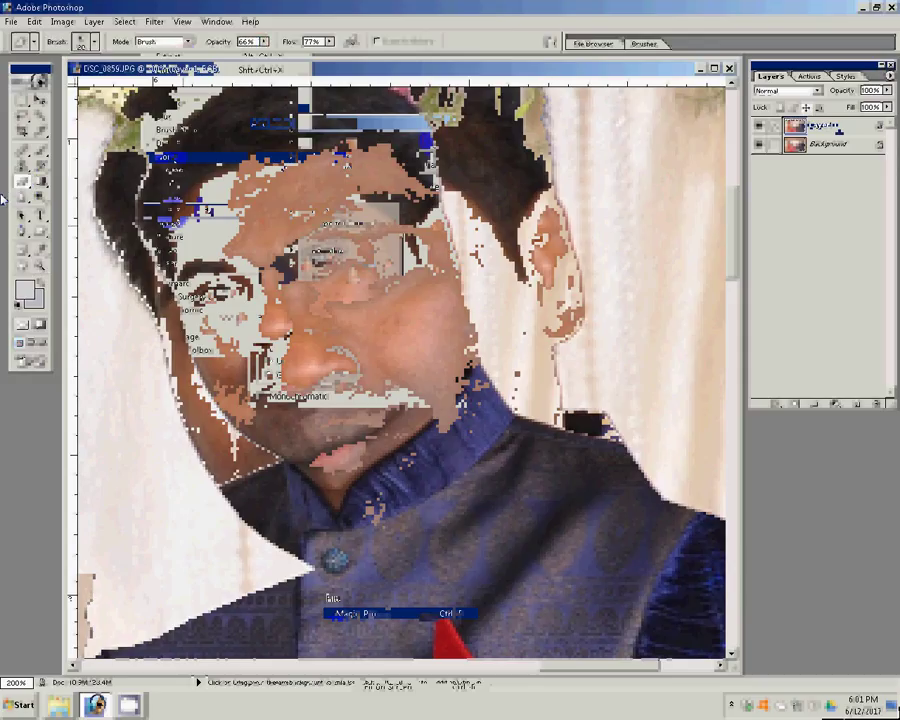
key("ctrl+plus")
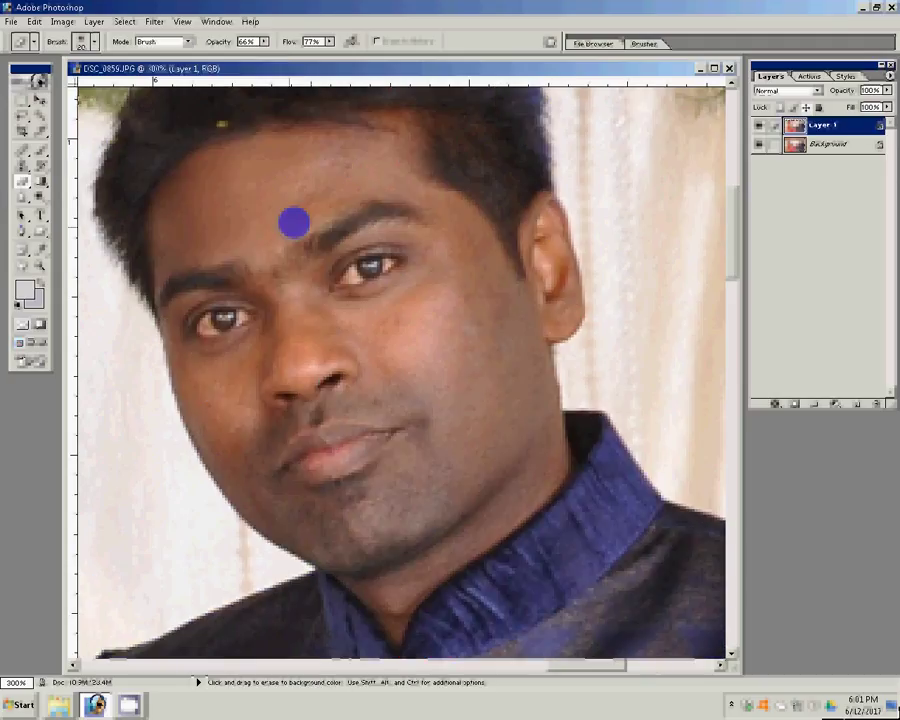
left_click(293, 222)
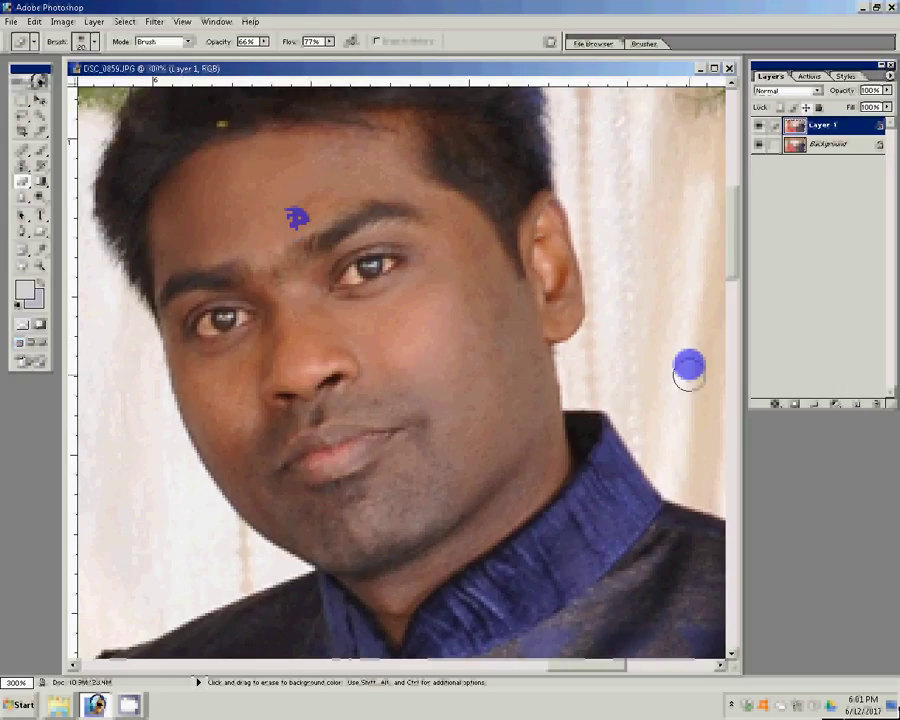
key("bracketright")
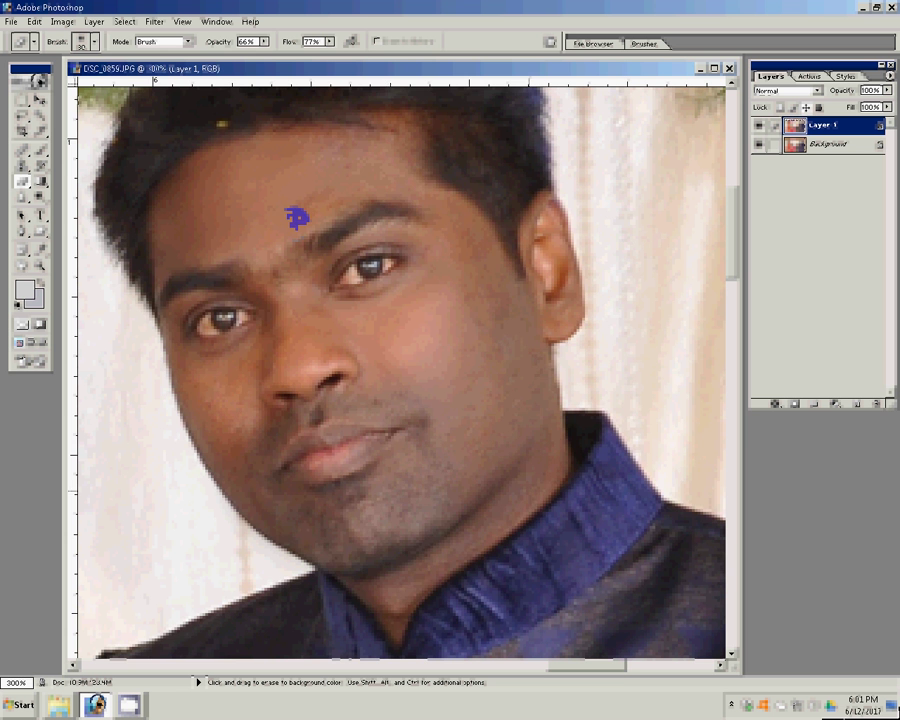
Erase over the groom's face and the bride's chin to reveal the smoothed layer.
left_click_drag(548, 455, 651, 345)
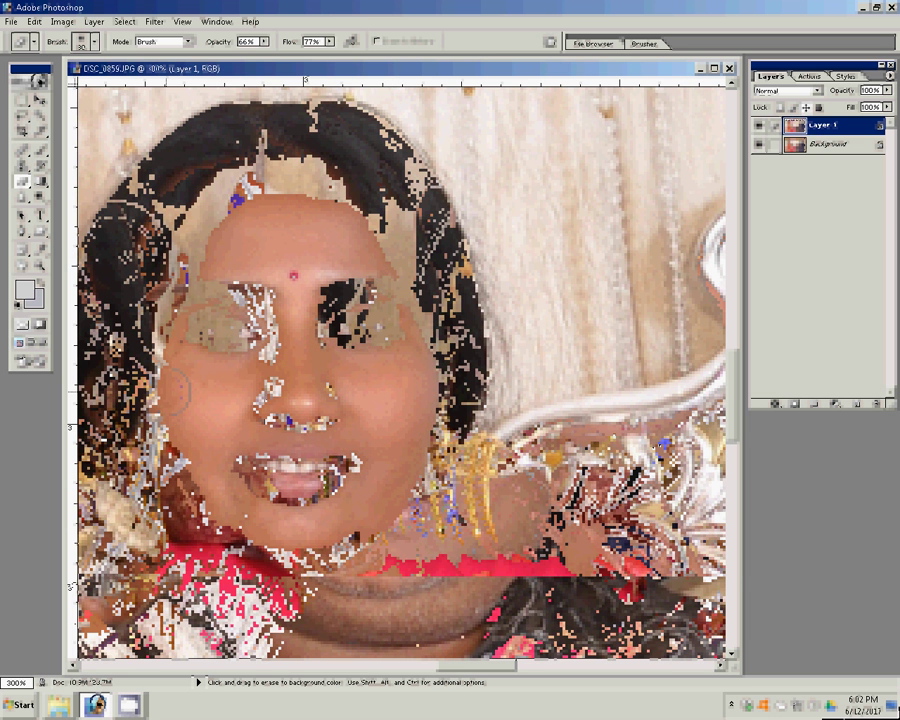
left_click(203, 526)
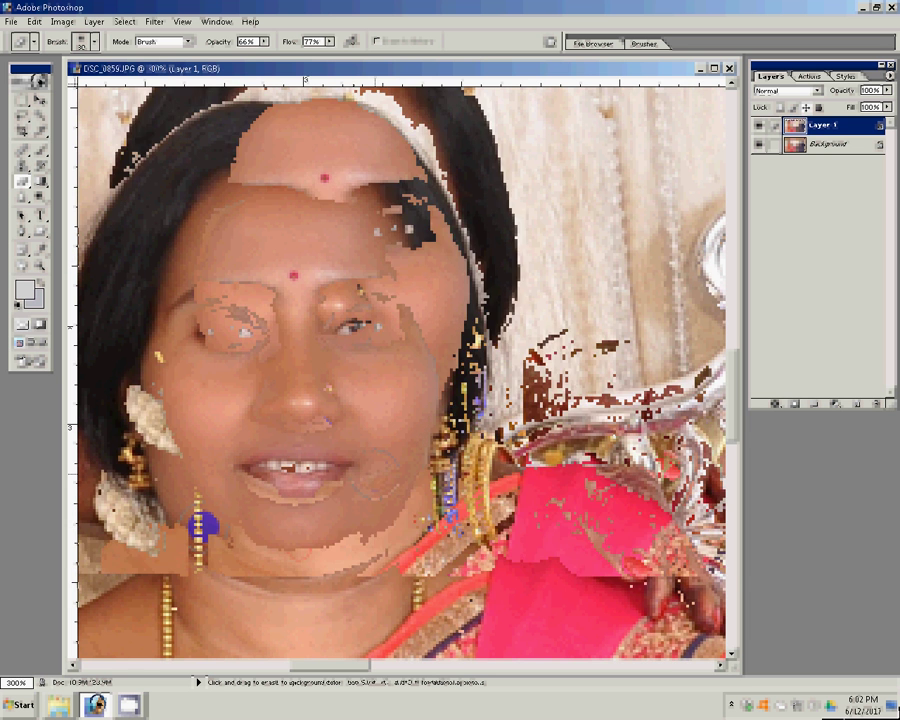
scroll(400, 370, "down", 5)
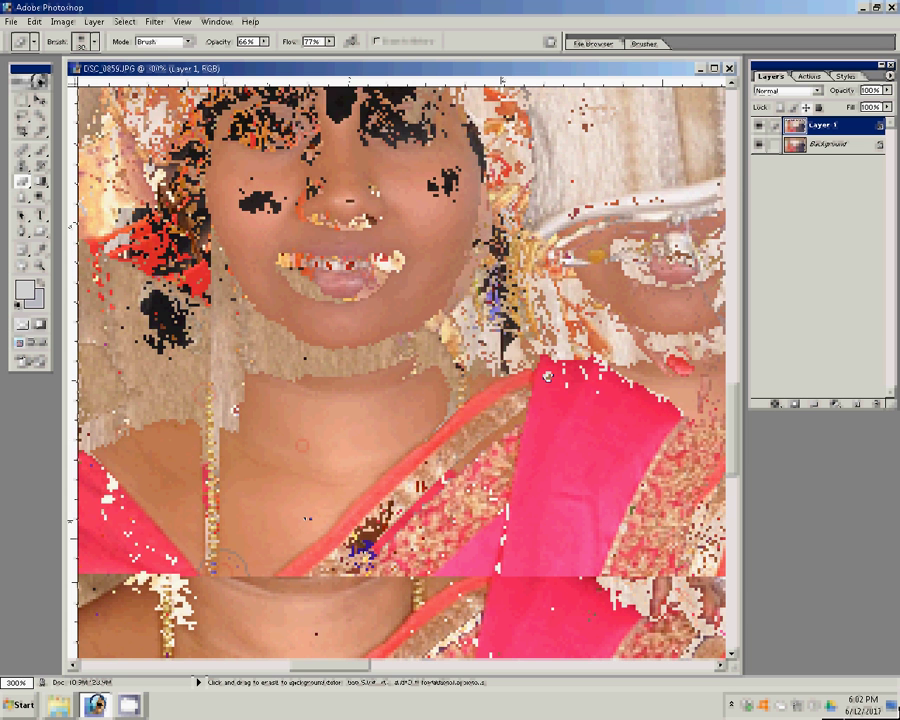
scroll(302, 446, "up", 5)
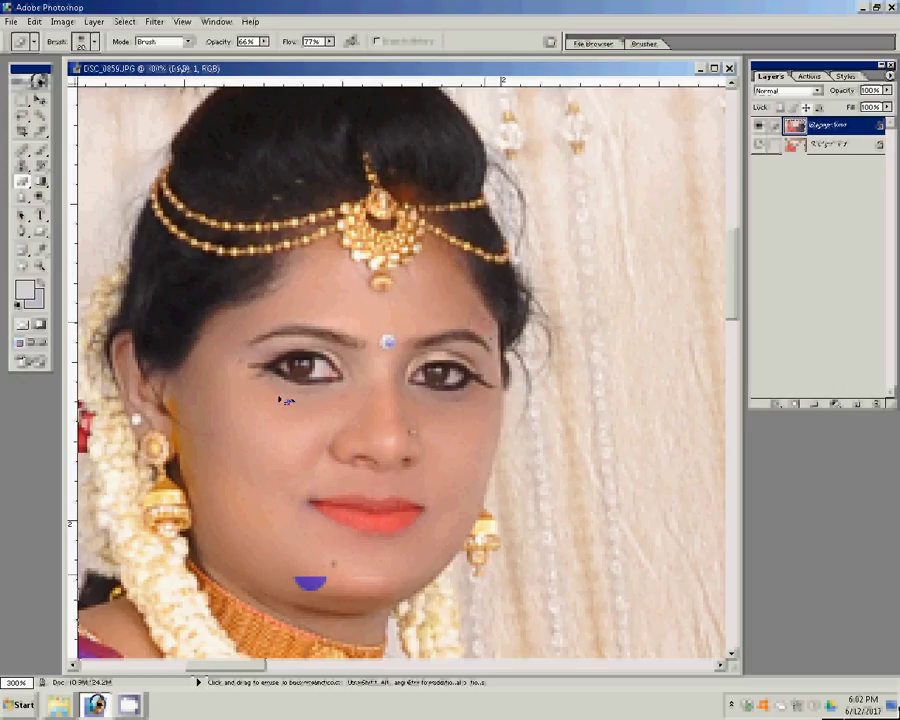
Confirm the image size and copy the couple photo into 18.psd as a new layer.
key("ctrl+alt+i")
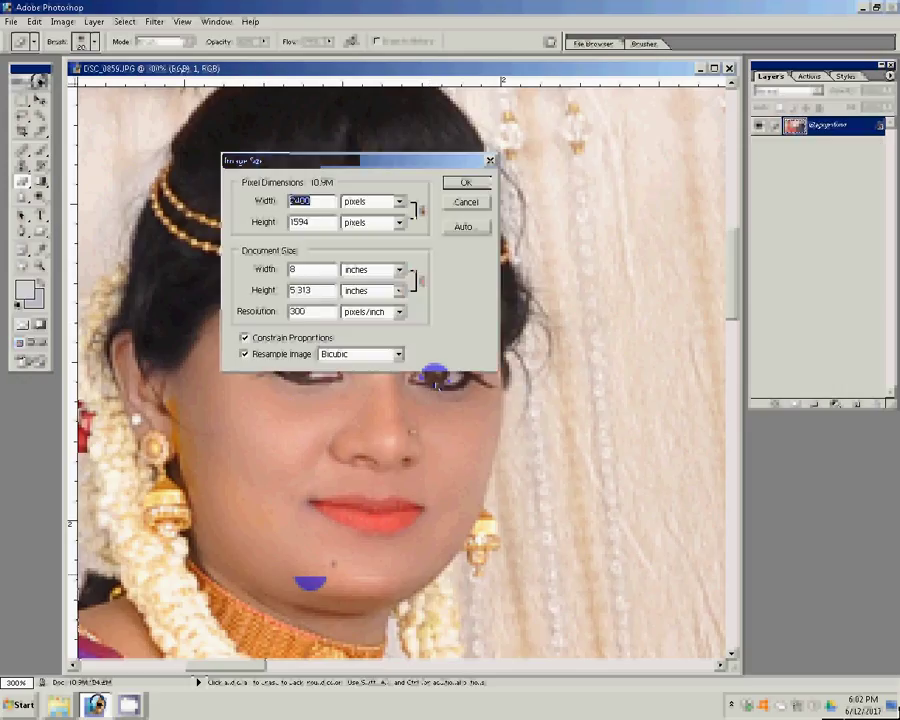
left_click(448, 182)
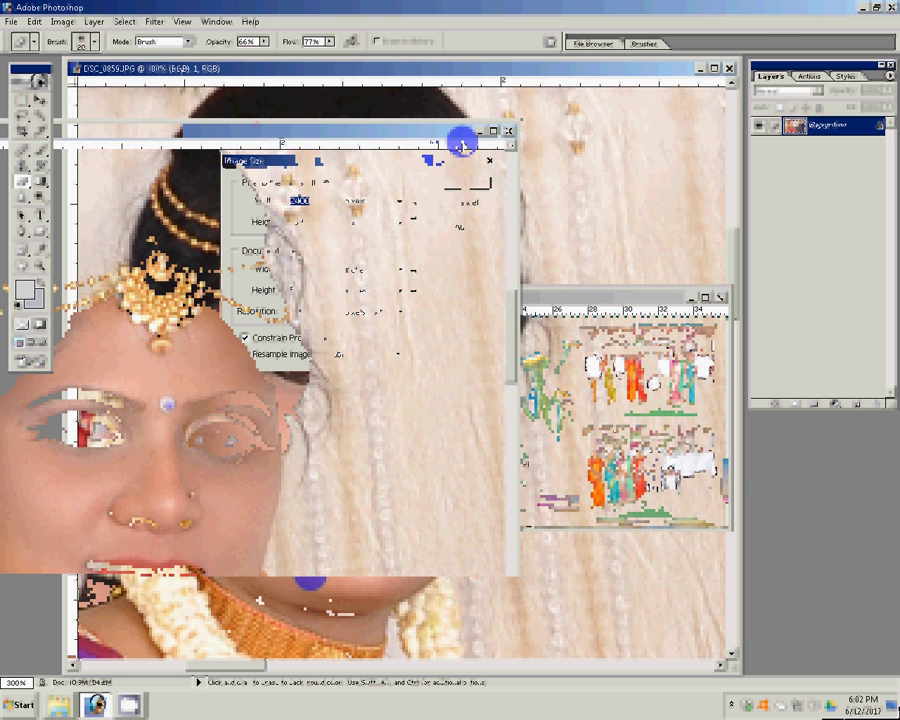
key("v")
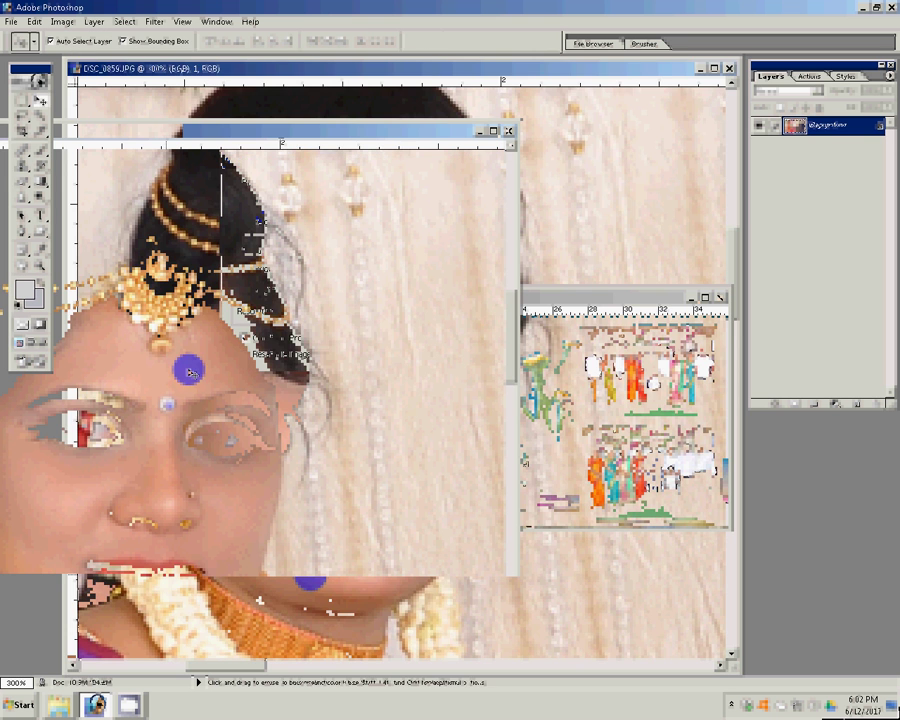
left_click(580, 376)
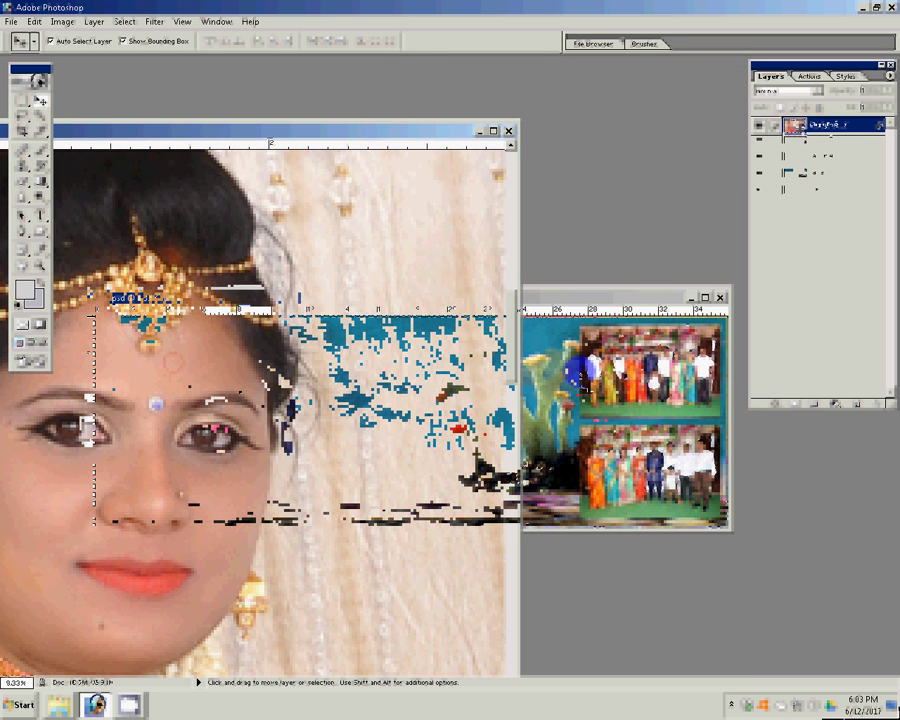
left_click_drag(578, 374, 313, 372)
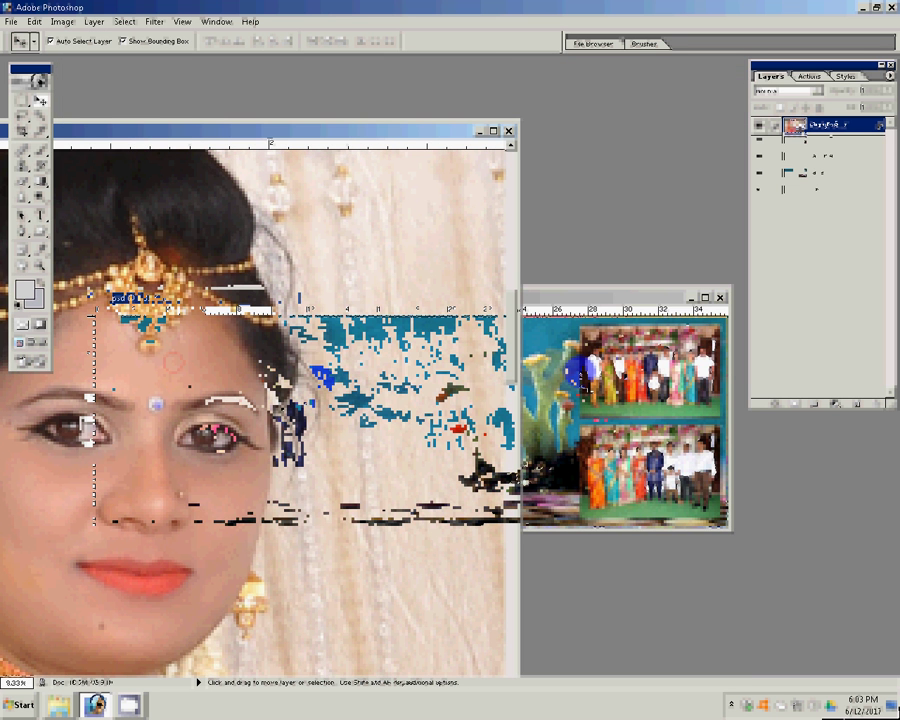
Scale the placed couple photo up to 212.8% across the spread's left side.
key("ctrl+t")
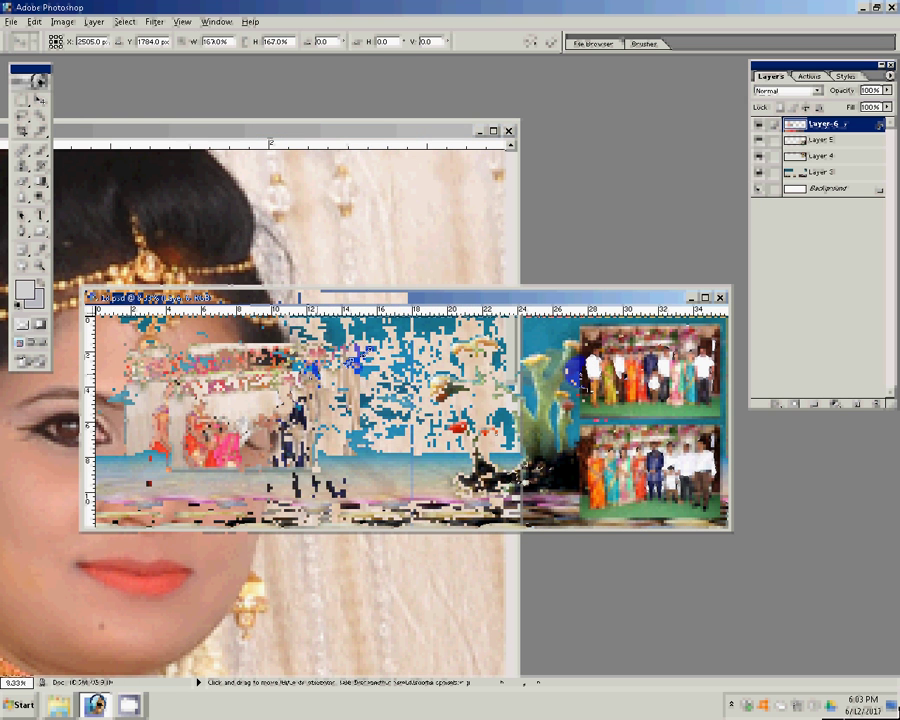
mouse_move(405, 345)
left_mouse_down()
mouse_move(302, 381)
mouse_move(311, 380)
left_mouse_up()
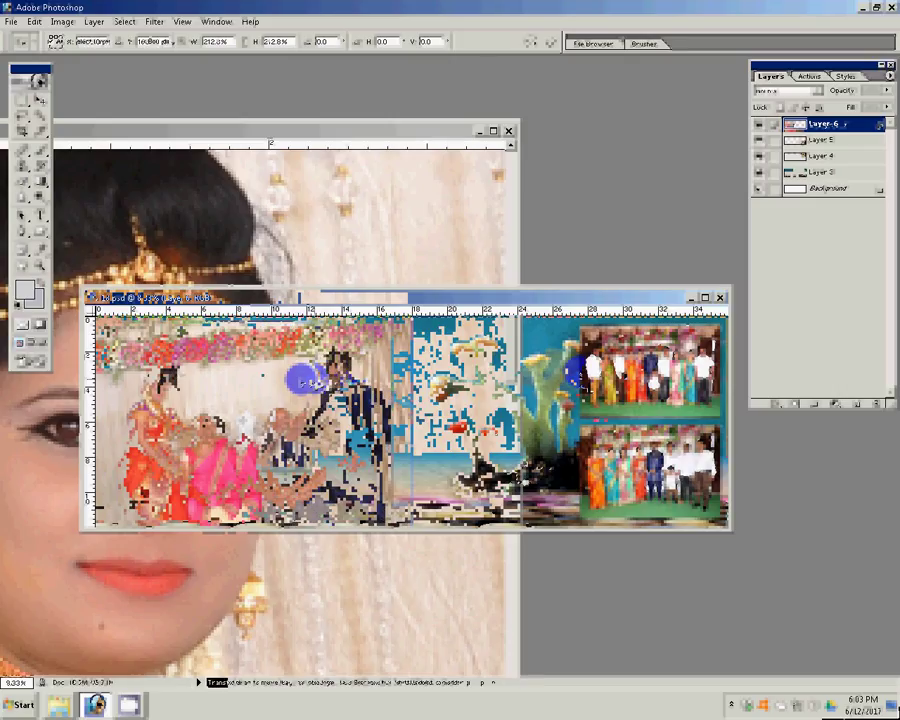
double_click(254, 374)
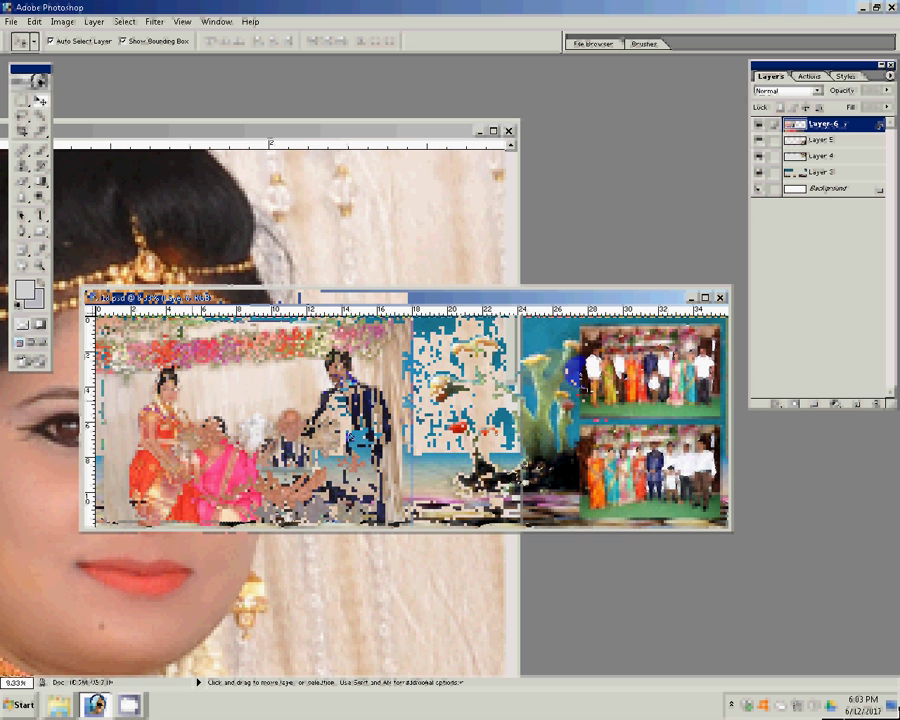
Add a Stroke layer style to Layer 6 with its fill type set to Pattern.
left_click(776, 403)
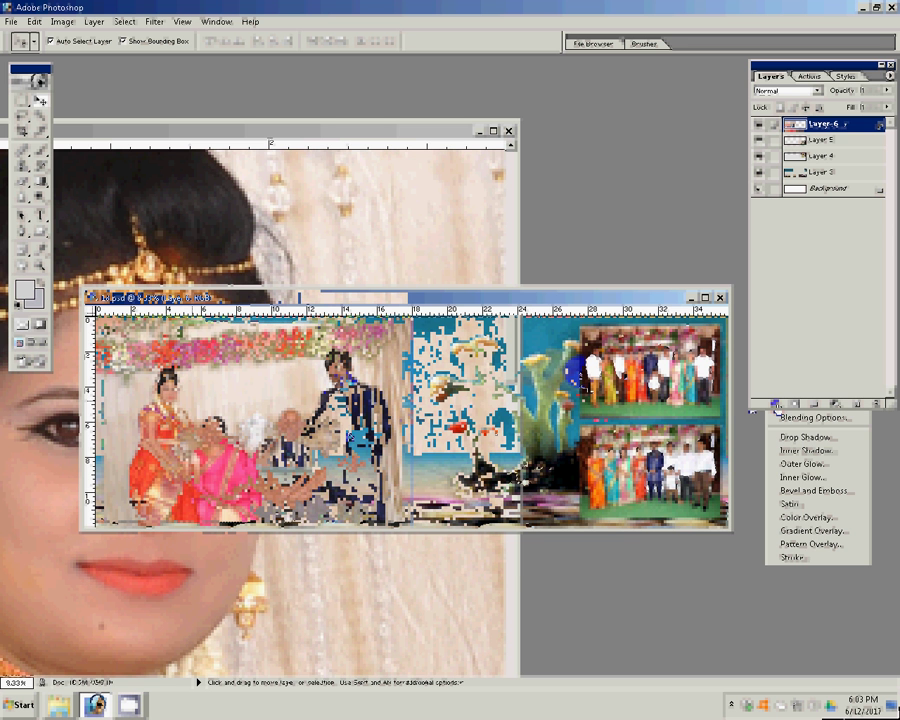
left_click(803, 559)
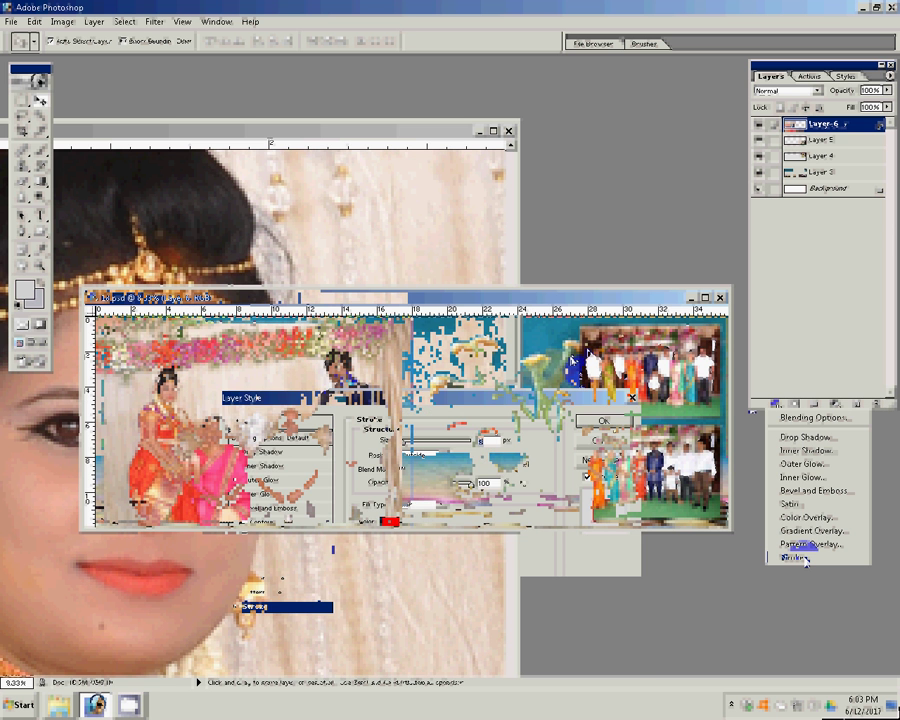
left_click(413, 506)
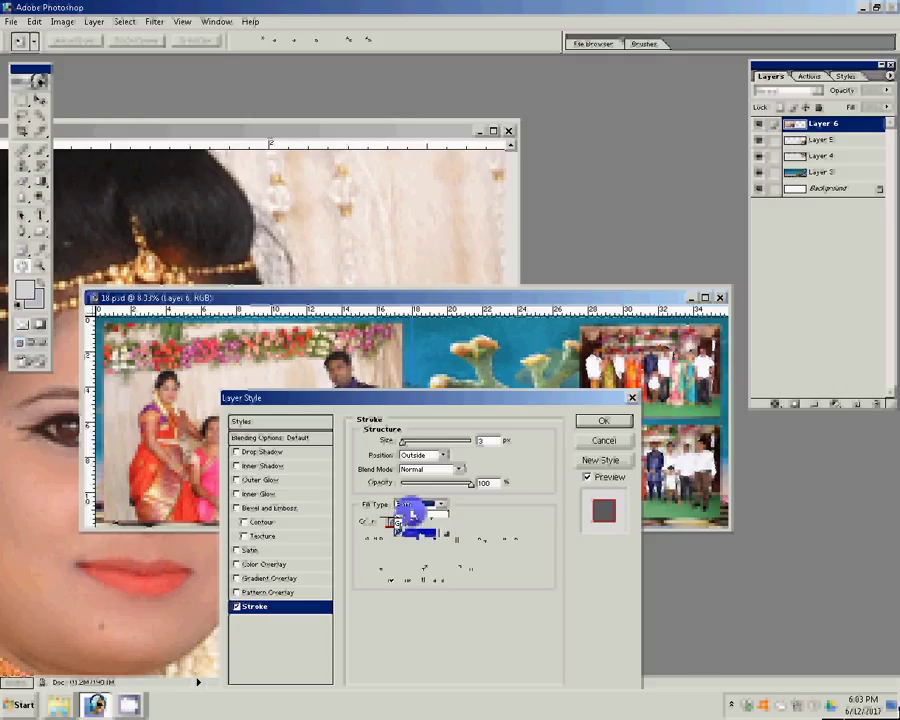
left_click(413, 513)
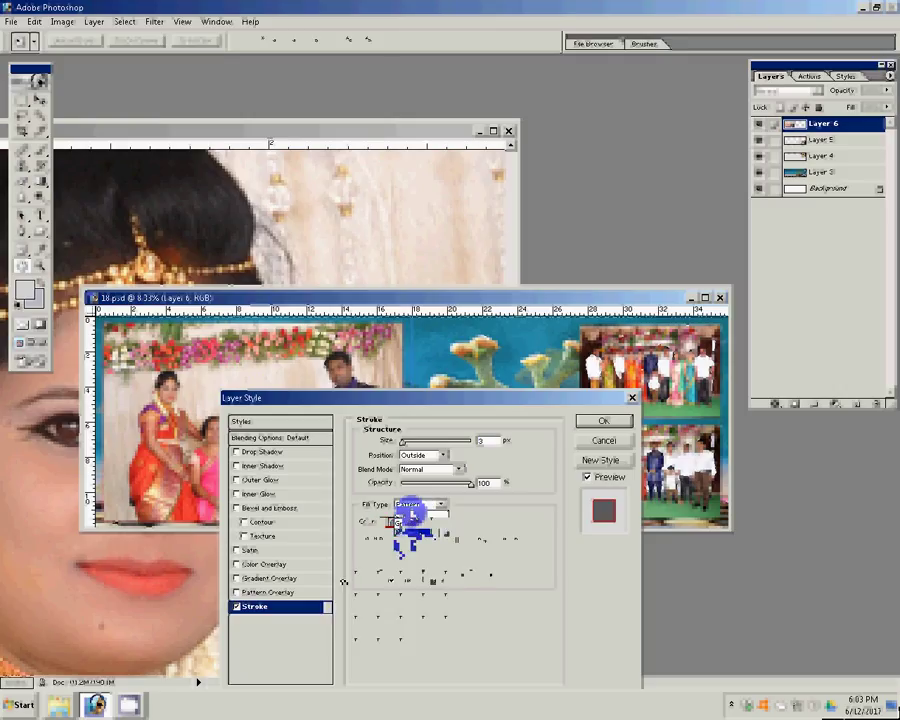
left_click(410, 539)
left_click(490, 573)
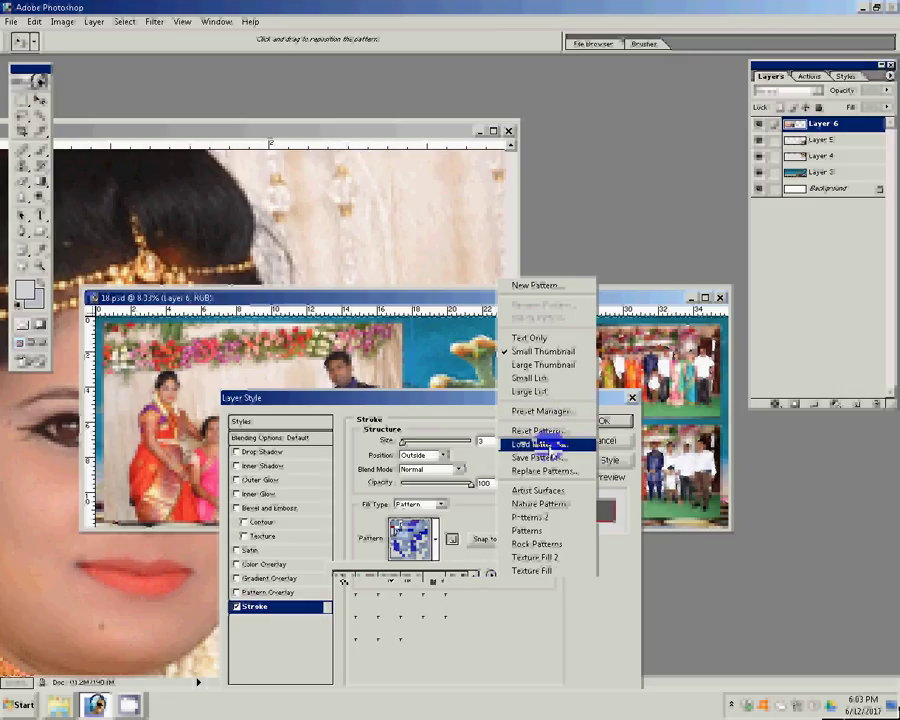
Load the Untitled Patterns file from the PAT folder into the pattern picker.
left_click(541, 443)
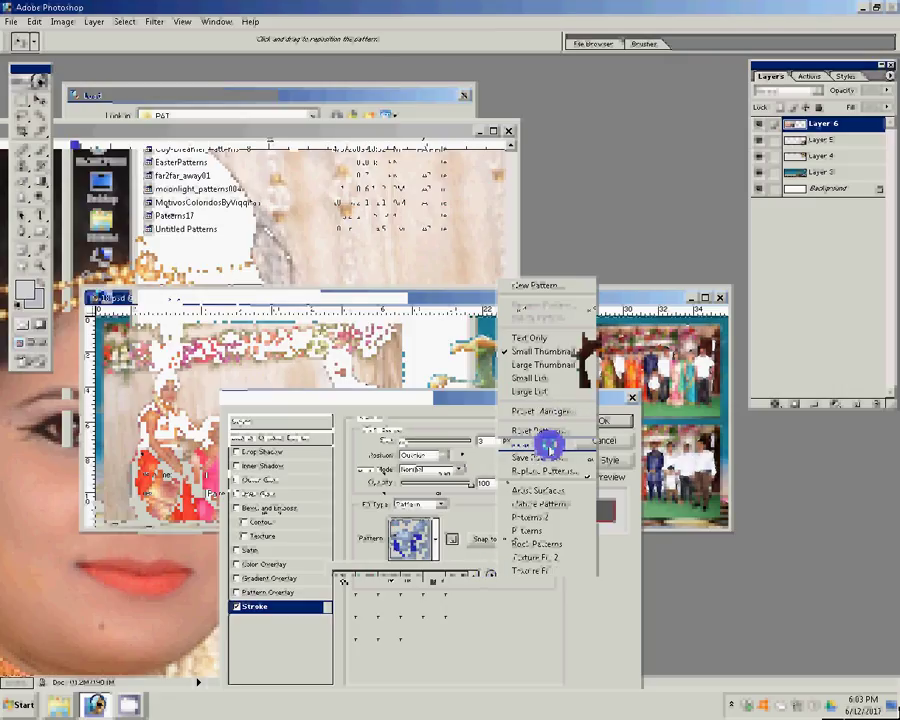
left_click(352, 117)
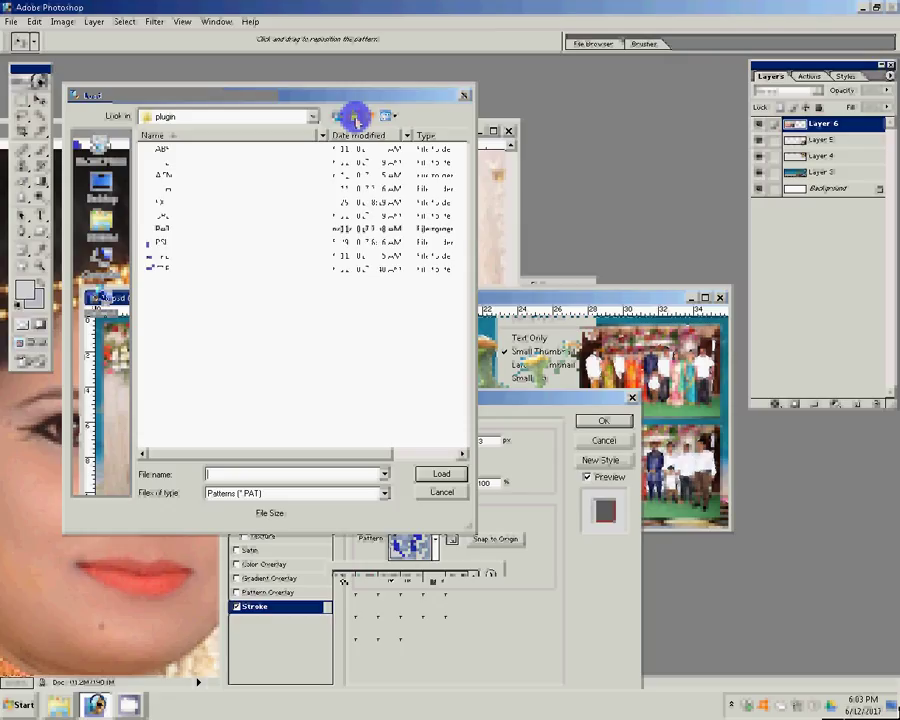
double_click(162, 228)
left_click(180, 229)
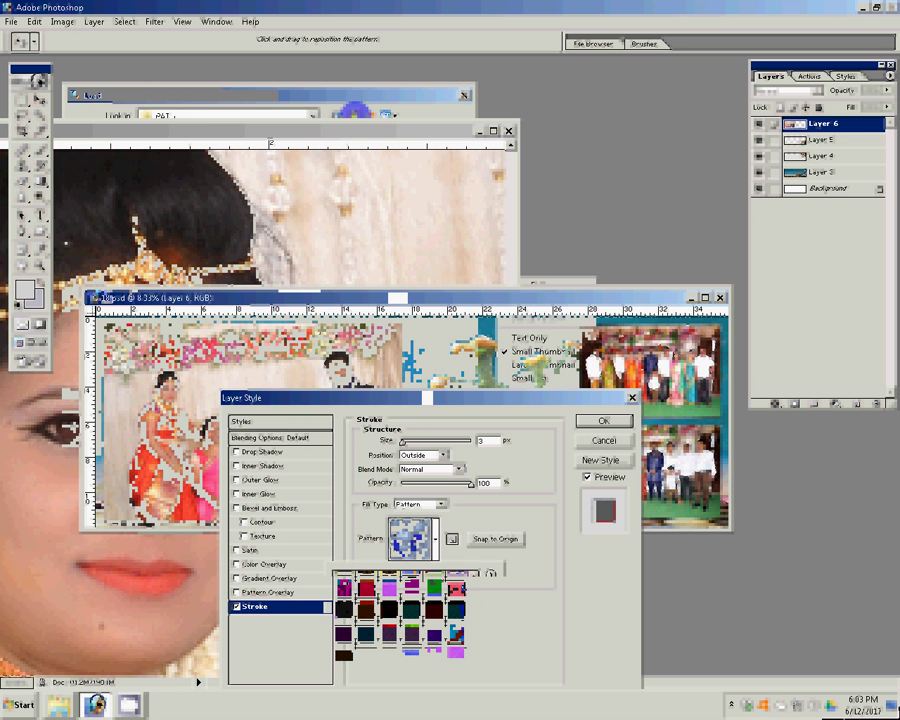
Choose the magenta pattern and apply the stroke at 22 px.
left_click(430, 628)
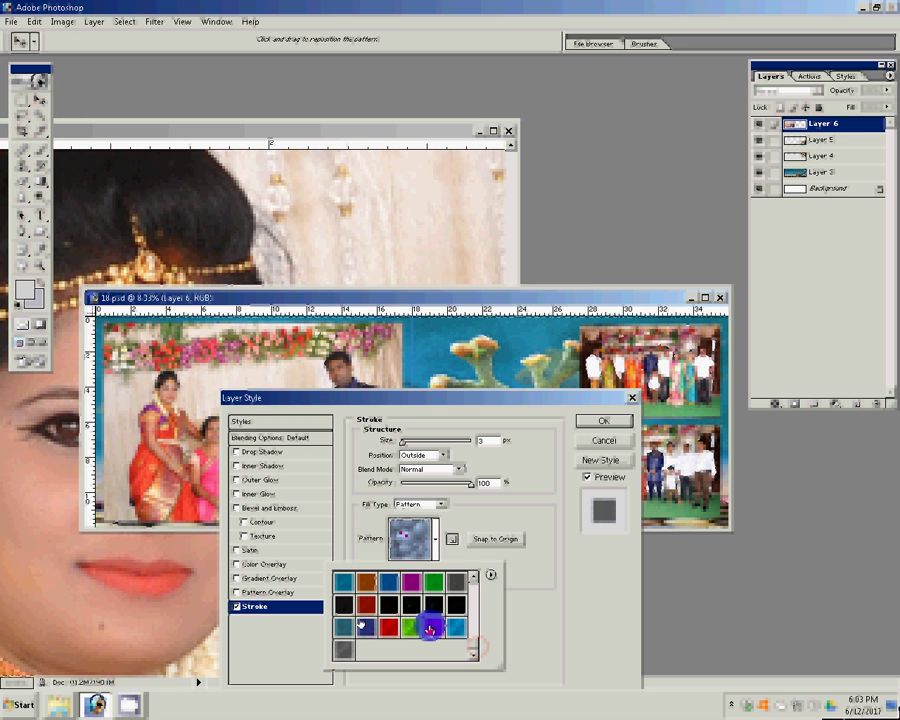
left_click(510, 450)
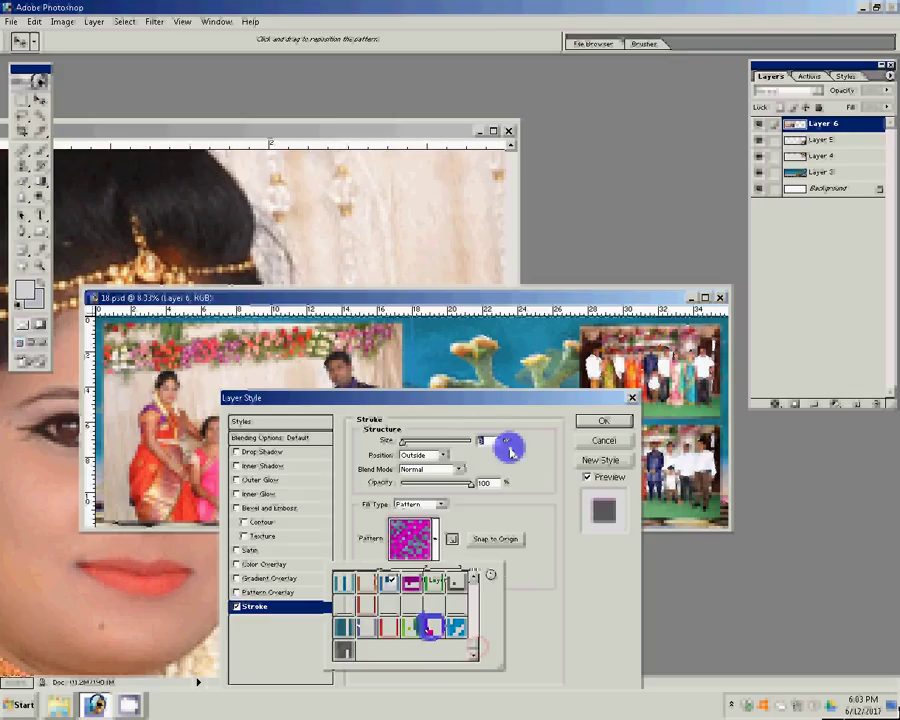
type("22")
left_click(610, 421)
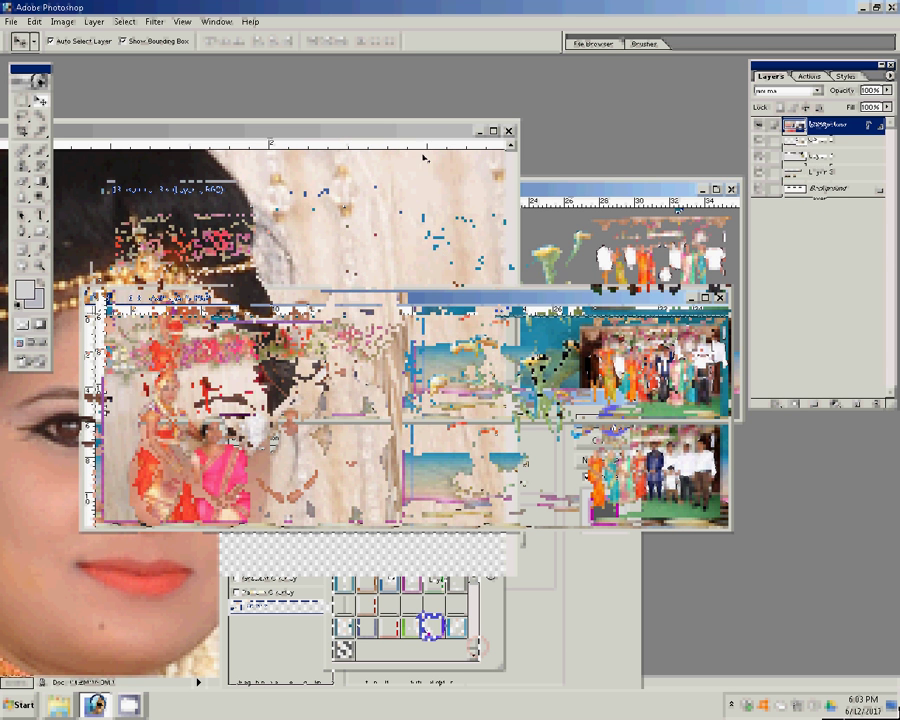
Close the DSC_0859 bride close-up, discarding its unsaved changes.
left_click(505, 160)
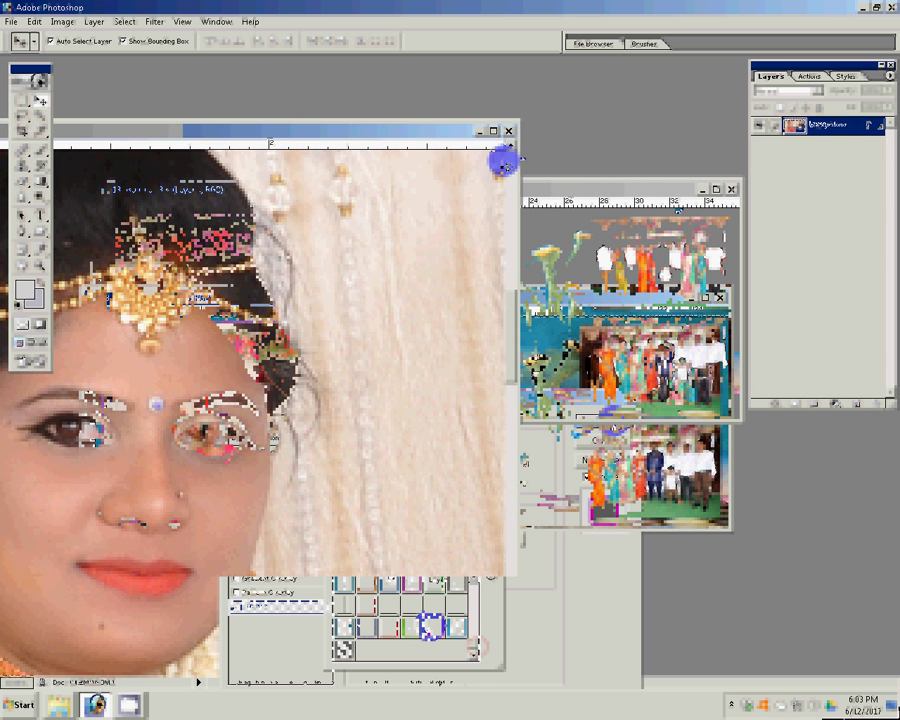
left_click(508, 131)
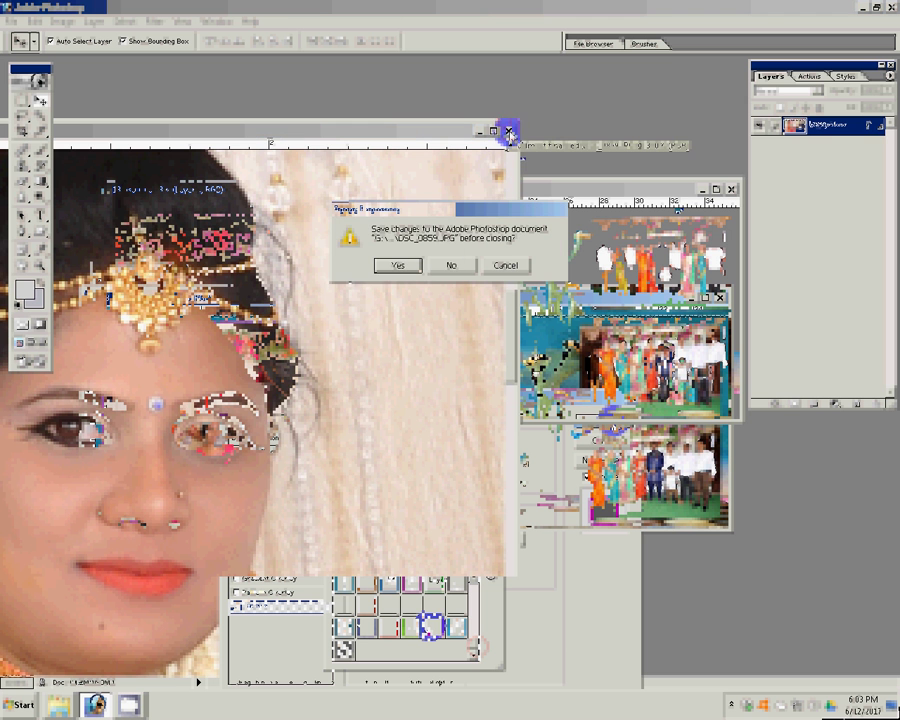
left_click(450, 264)
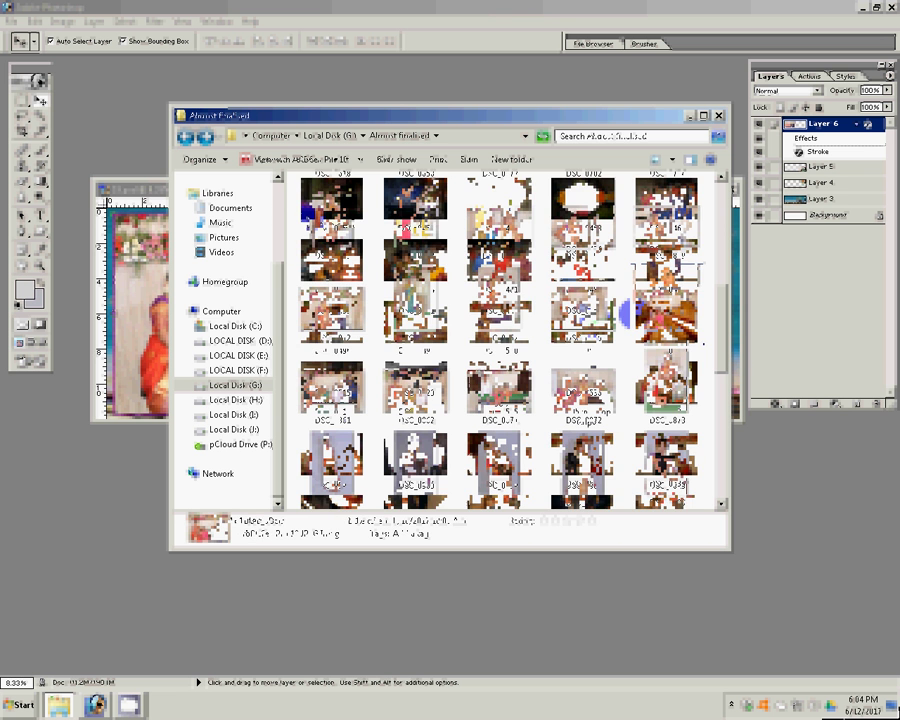
Return from 'ex d' to the Almost finalised folder and open DSC_0959 in Photoshop.
double_click(625, 313)
left_click(184, 143)
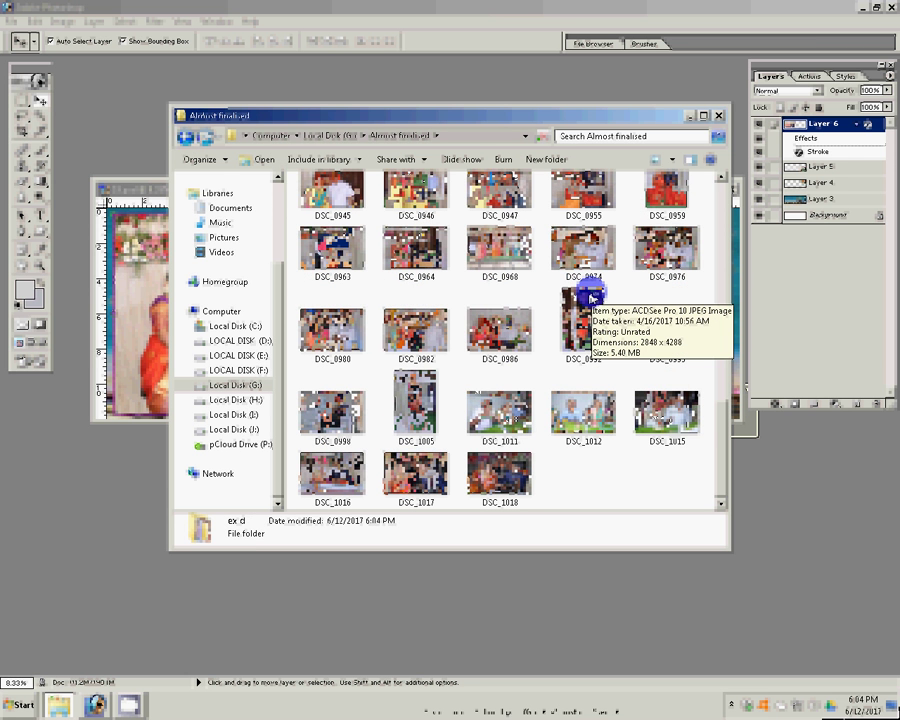
scroll(591, 297, "up", 2)
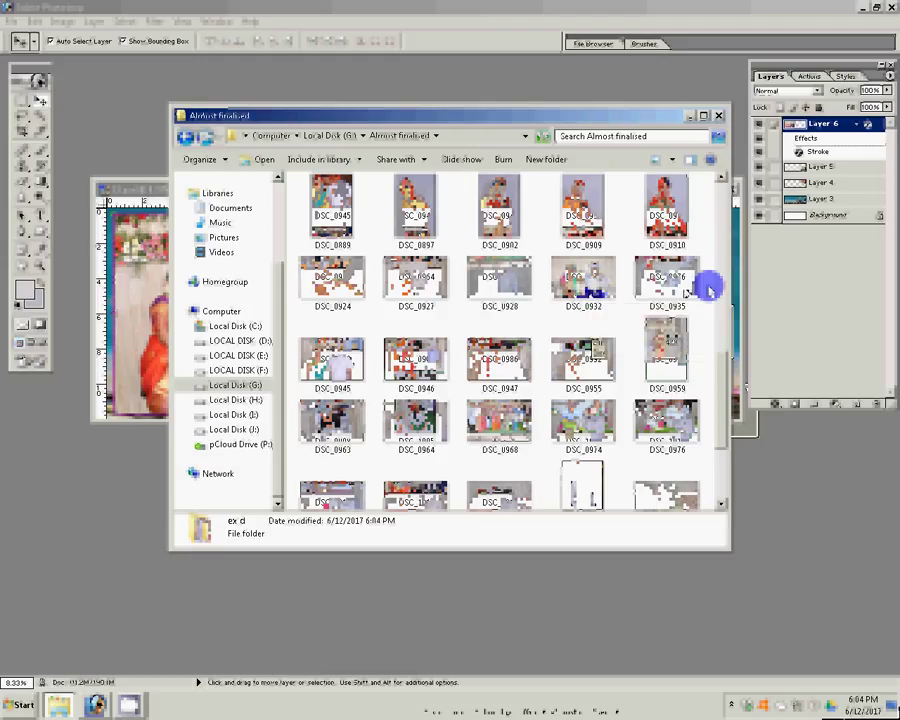
key("Up")
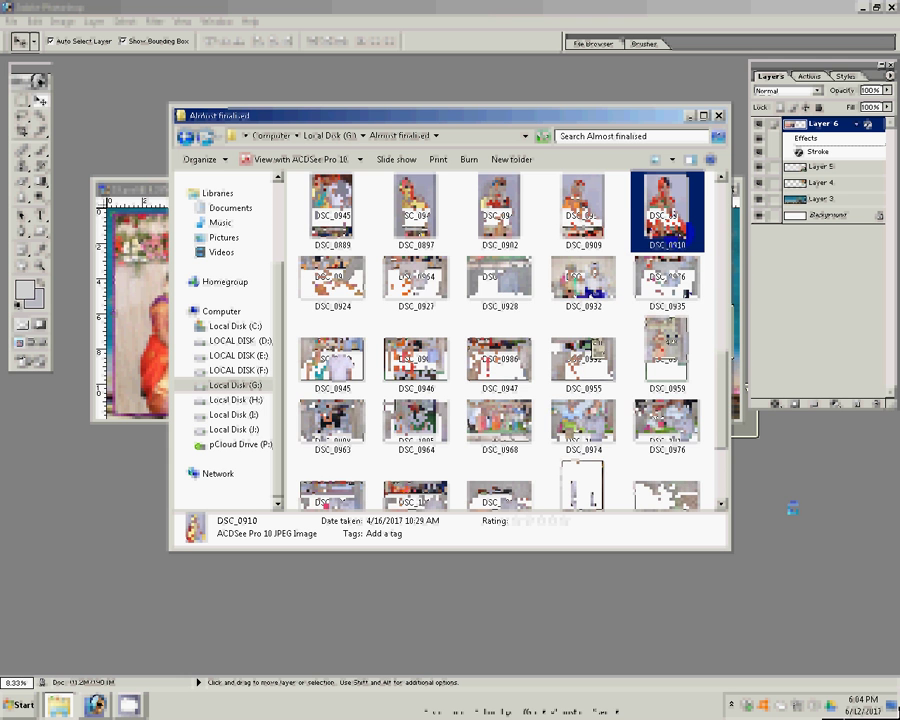
scroll(690, 234, "up", 1)
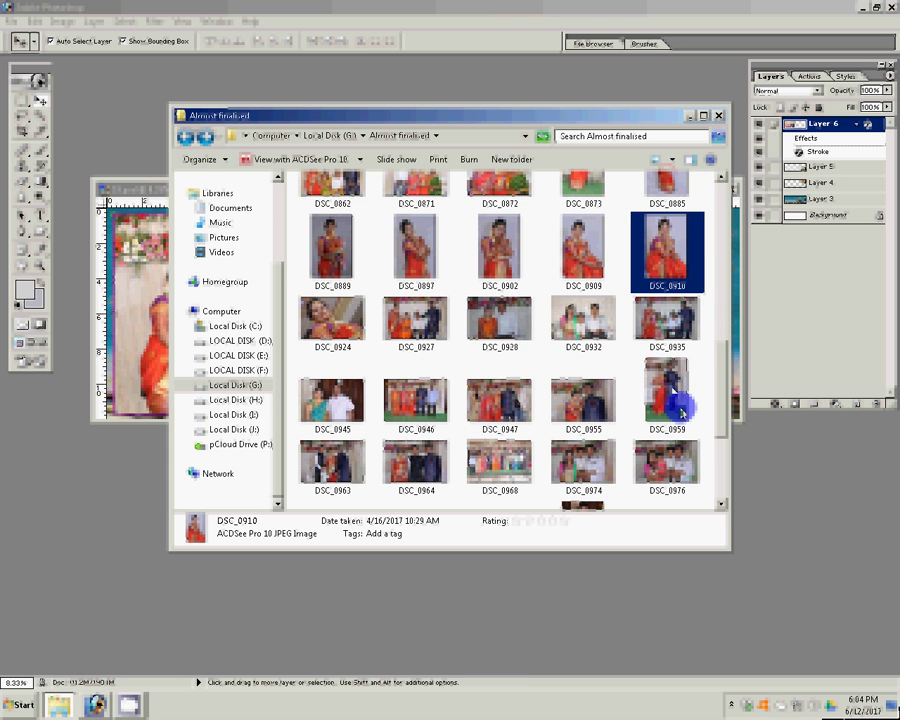
left_click(680, 412)
left_click(790, 490)
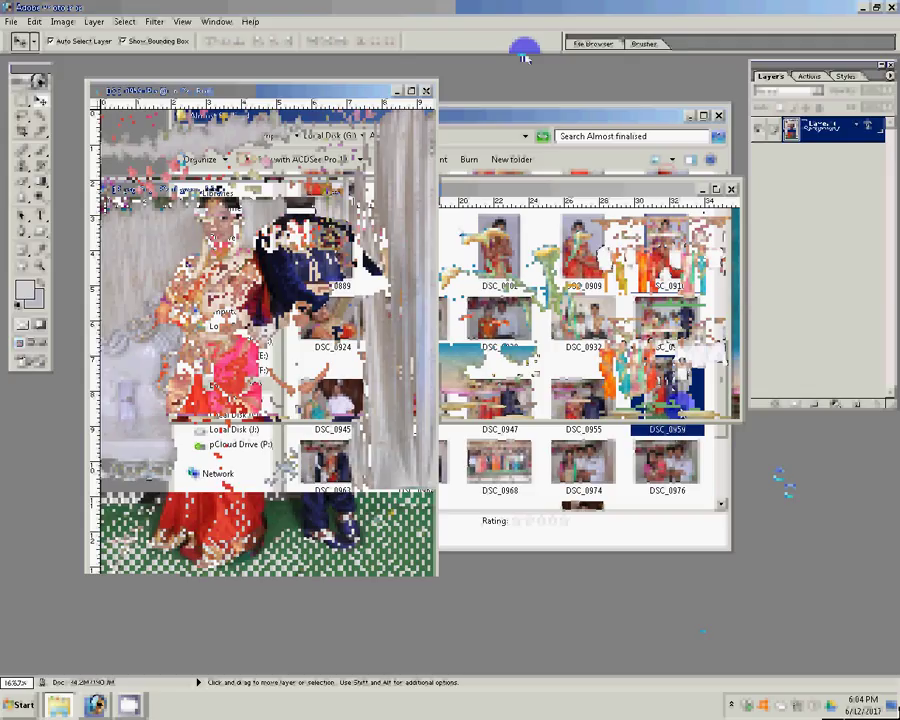
Fit the couple photo to the screen and duplicate it onto Layer 1.
left_click(812, 77)
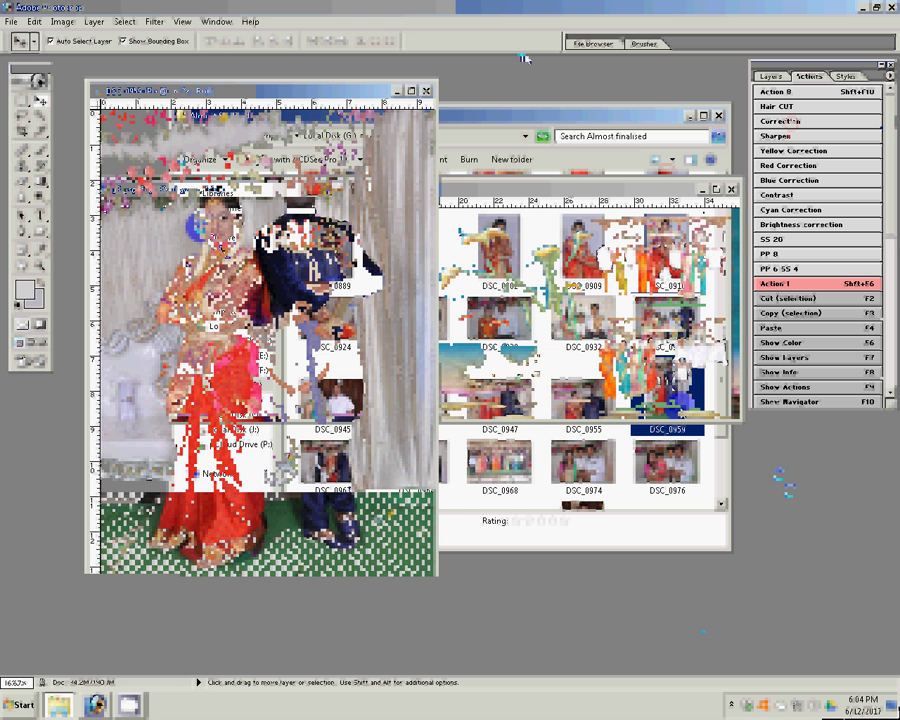
key("z")
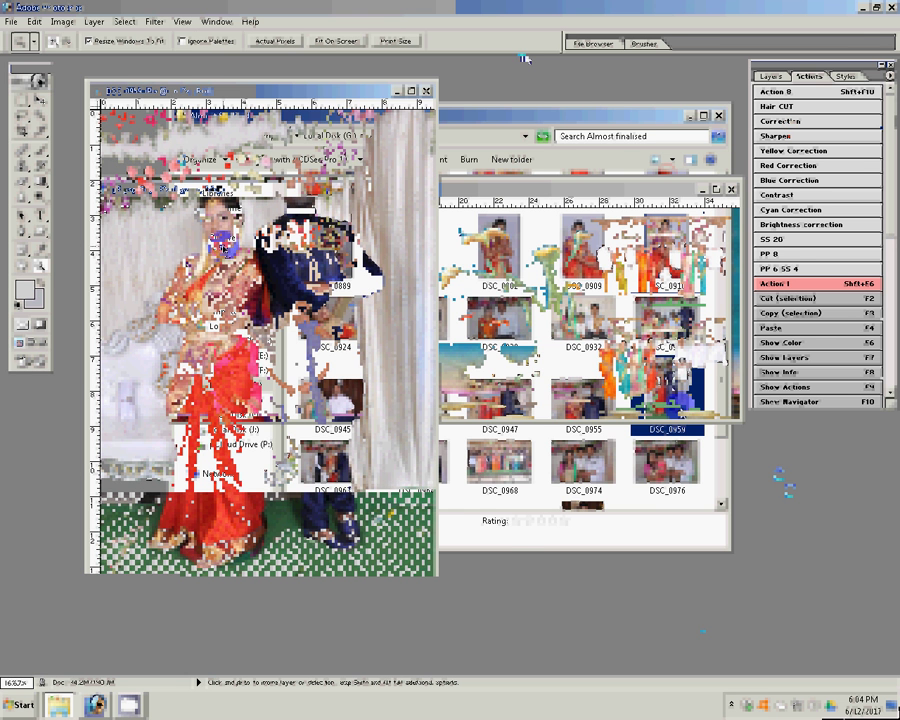
key("ctrl+0")
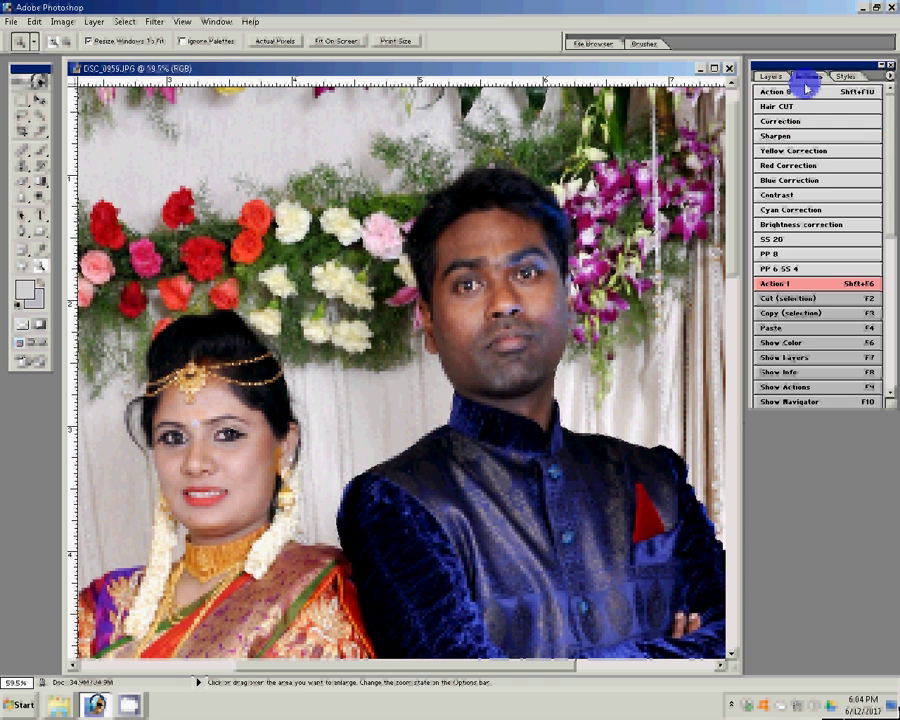
left_click(790, 78)
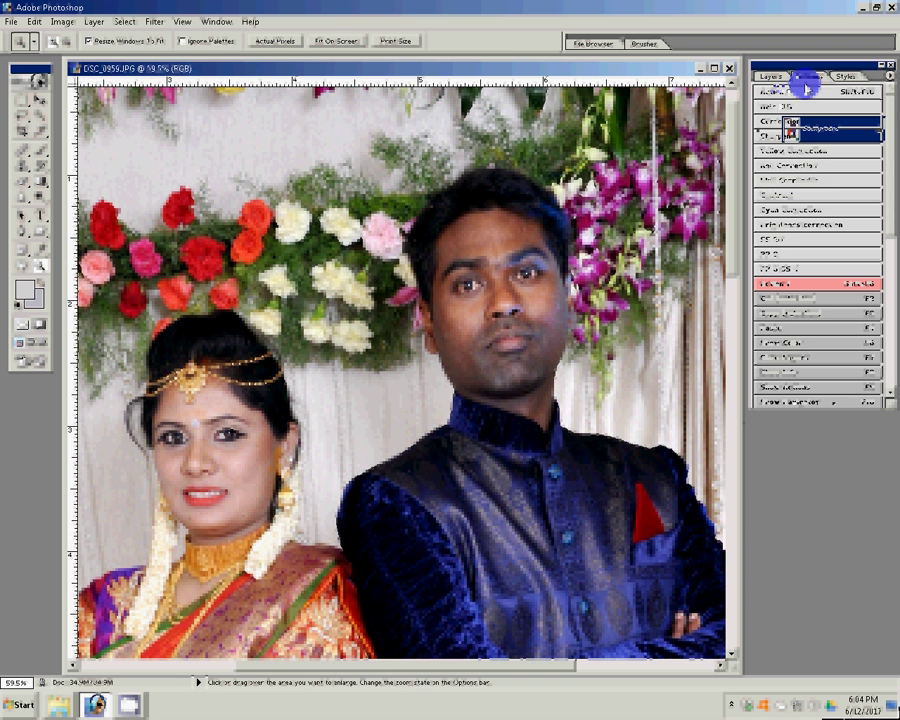
key("ctrl+j")
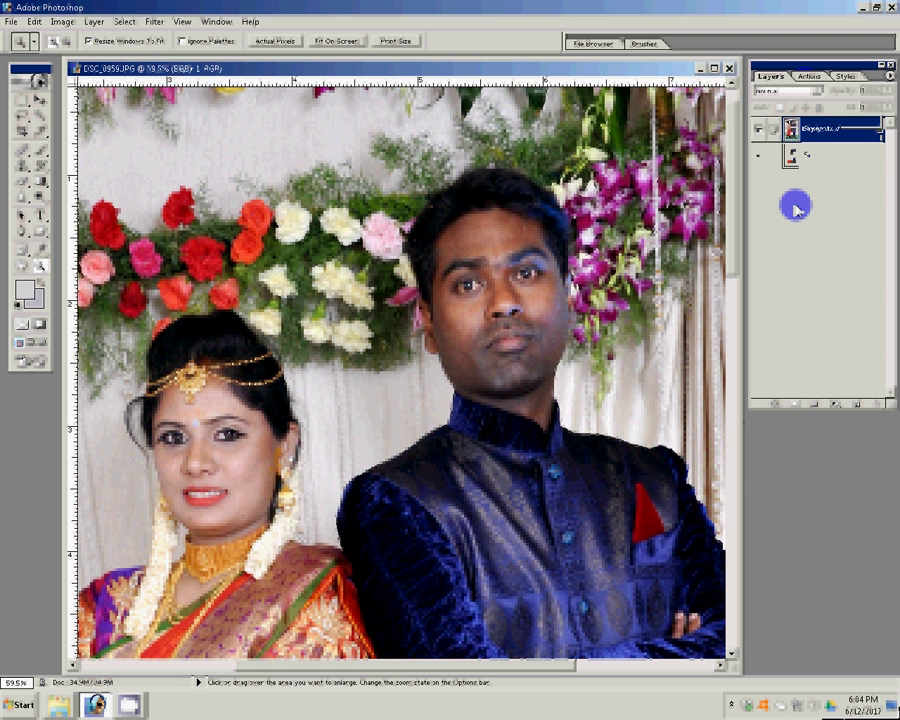
Apply the Magic filter with graininess raised to 97.
left_click(155, 21)
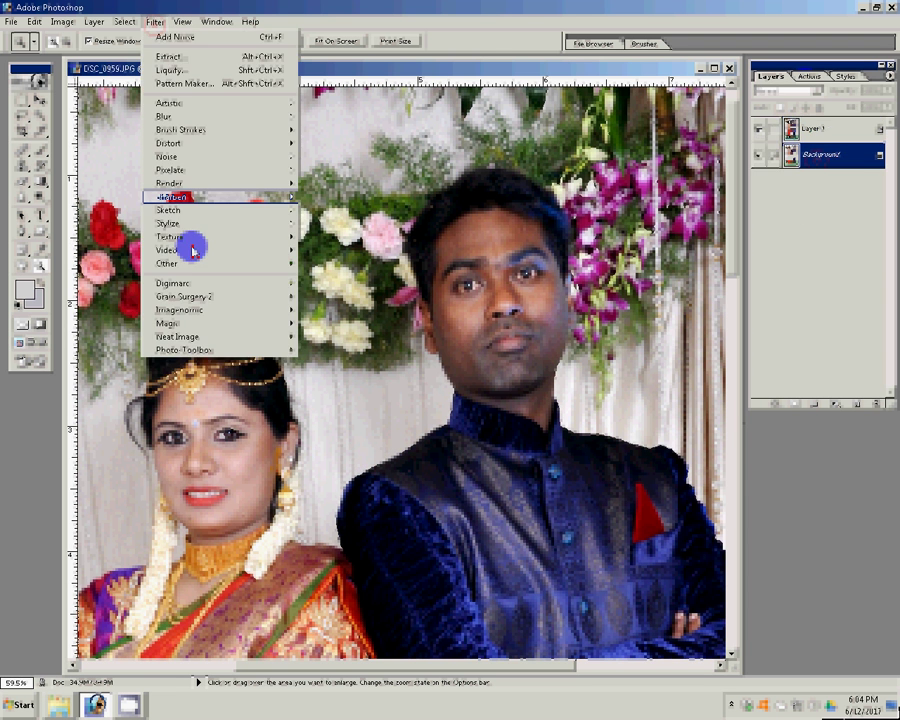
left_click(330, 320)
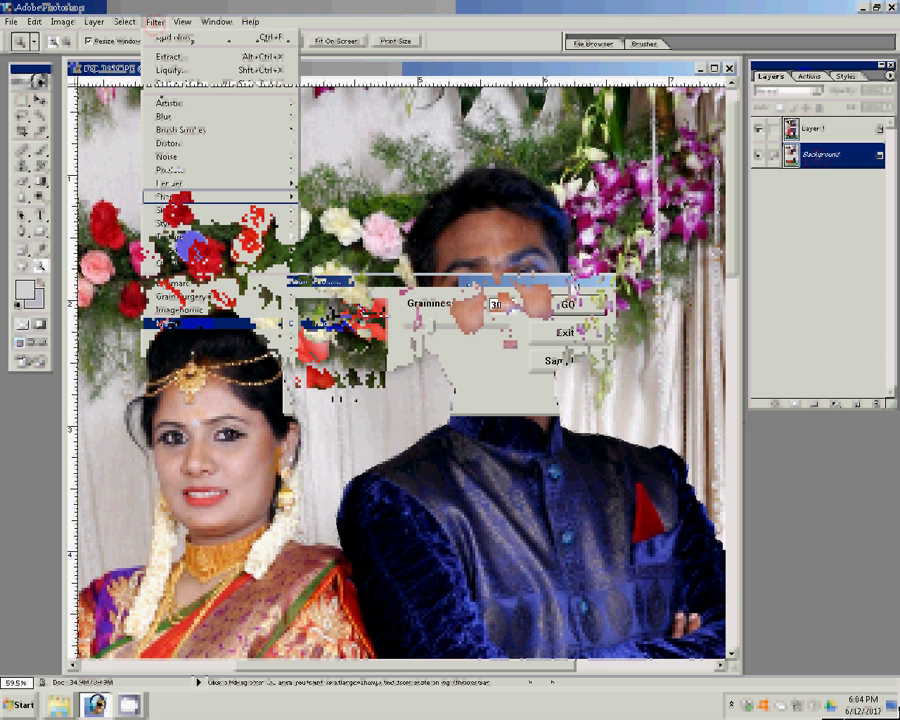
left_click_drag(428, 327, 479, 334)
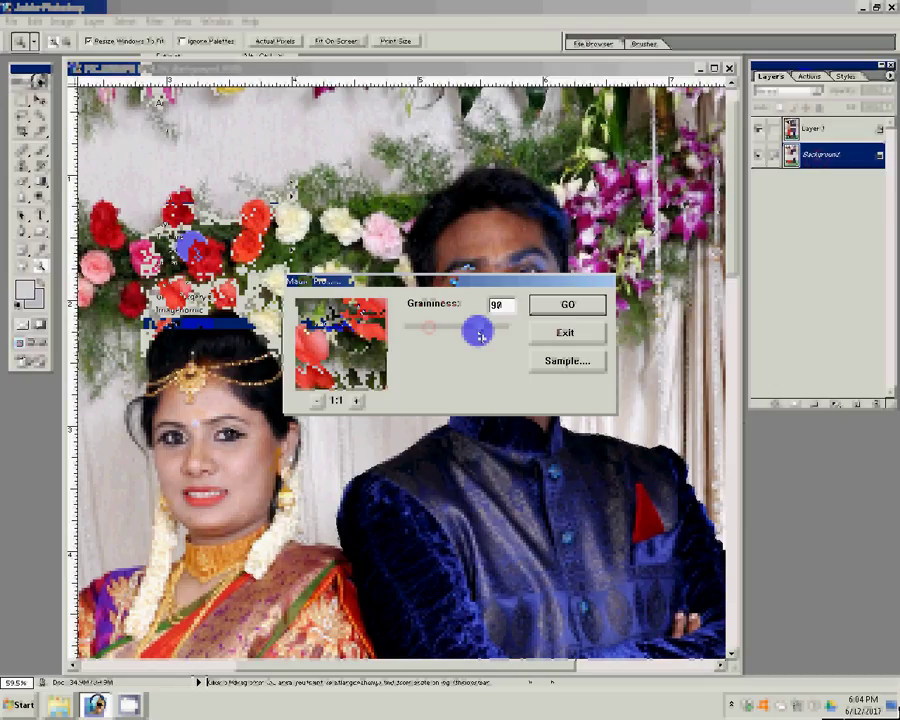
left_click_drag(480, 334, 486, 334)
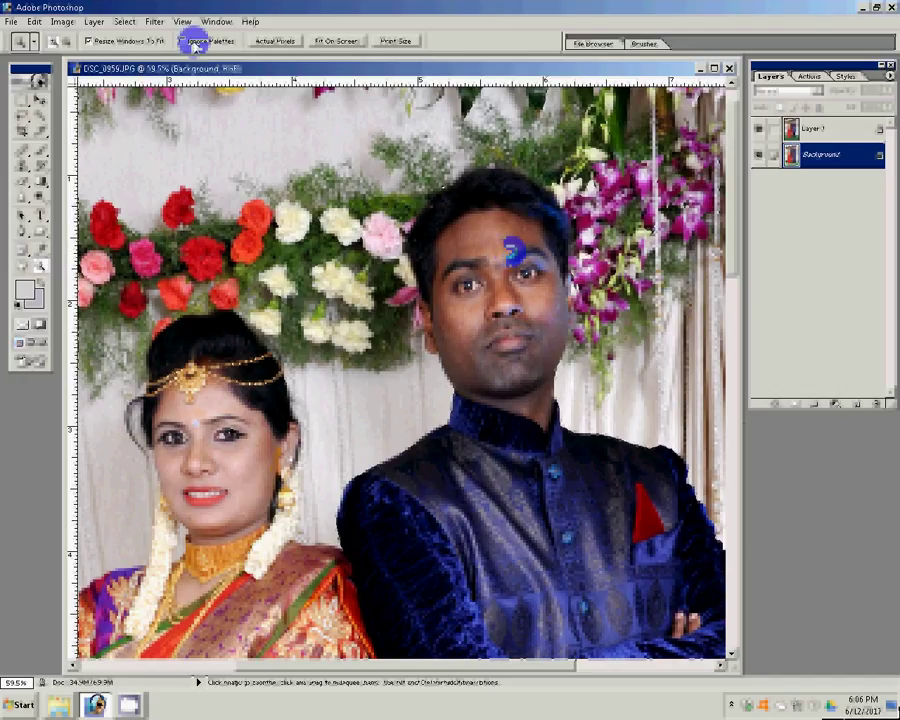
Add Uniform, Monochromatic noise to the Background, then select Layer 1 at 100% zoom.
left_click(155, 21)
mouse_move(168, 156)
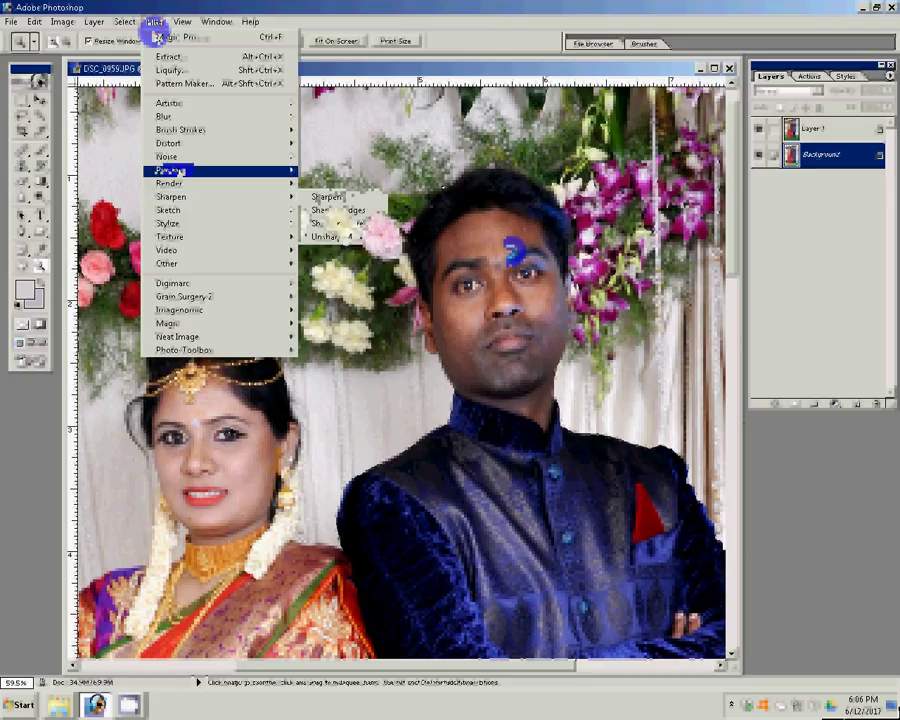
left_click(337, 156)
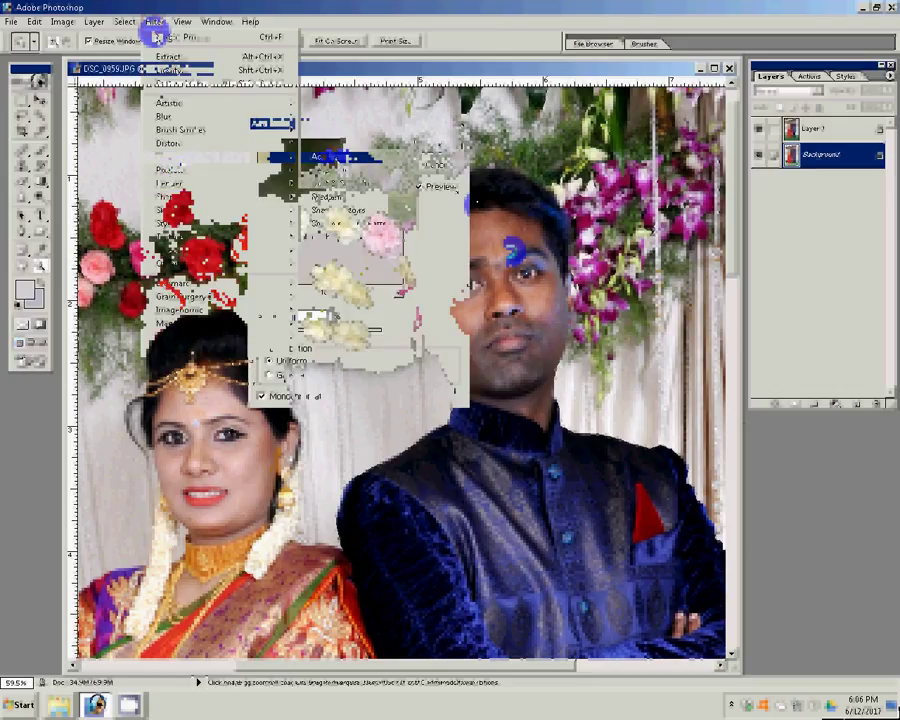
left_click(812, 129)
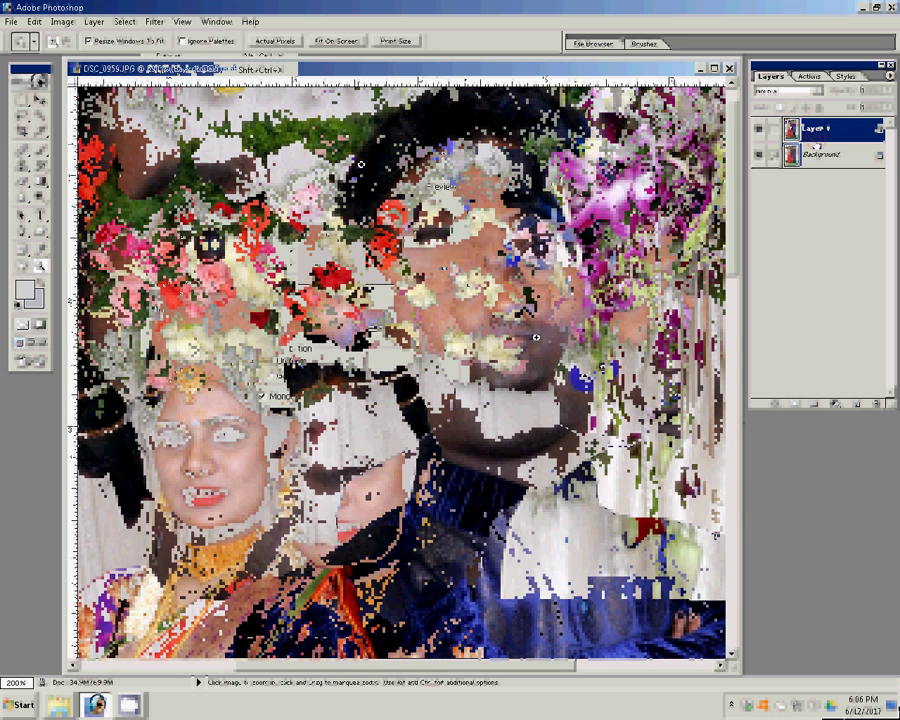
double_click(33, 262)
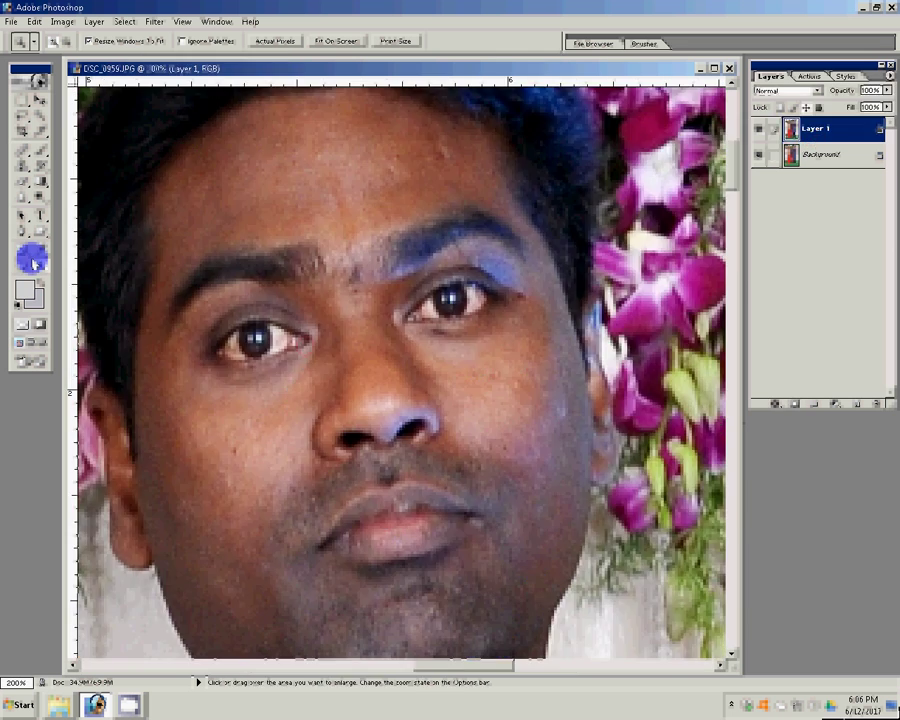
Erase Layer 1 near the groom's brow and shirt with a 30-px eraser.
left_click(24, 181)
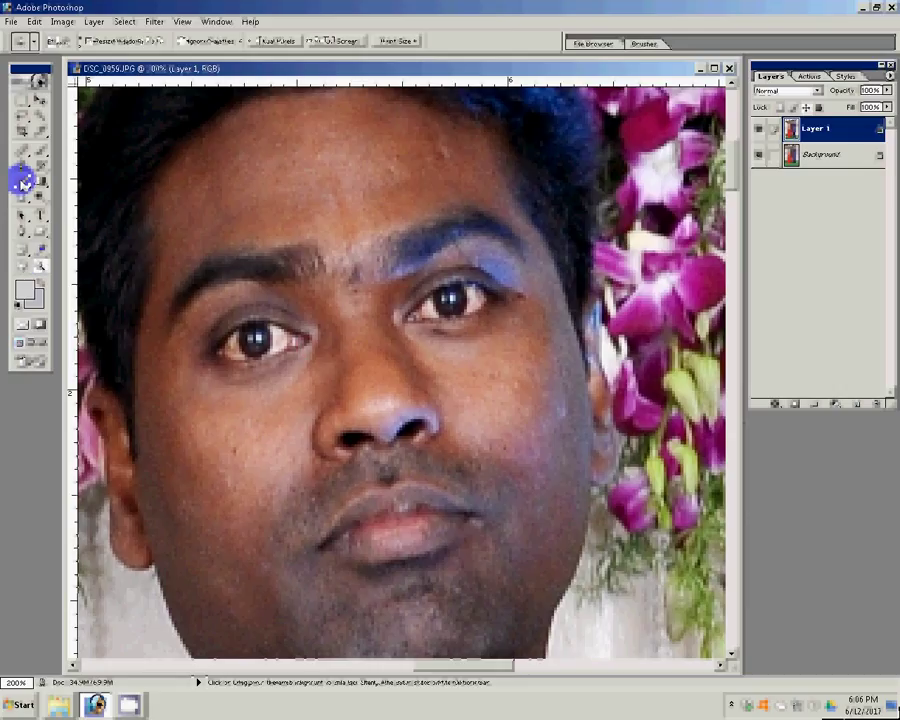
left_click(24, 181)
key("bracketright")
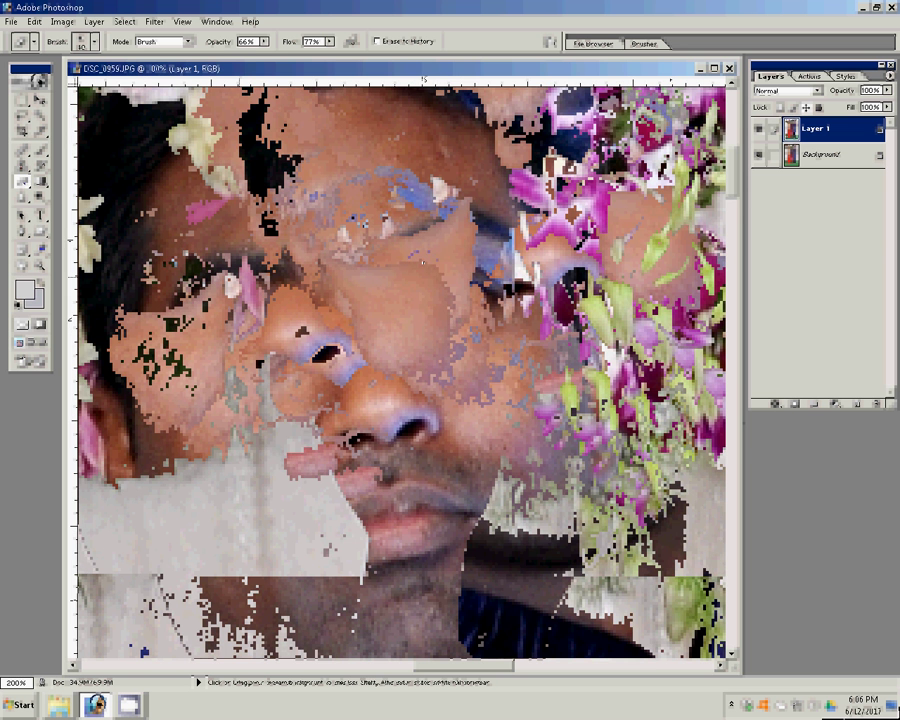
left_click_drag(395, 277, 397, 290)
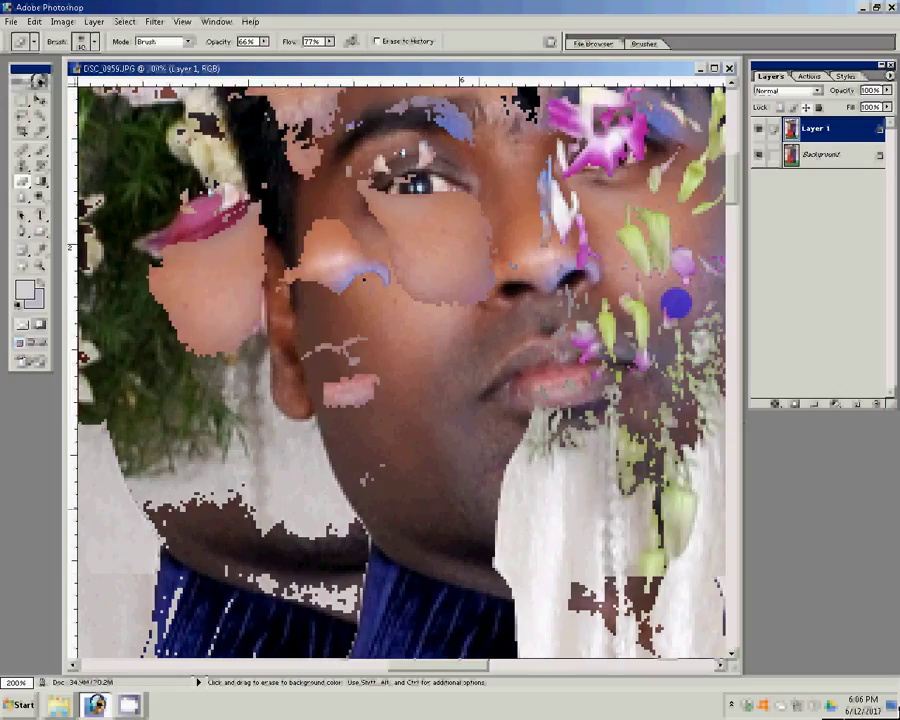
left_click_drag(292, 590, 314, 588)
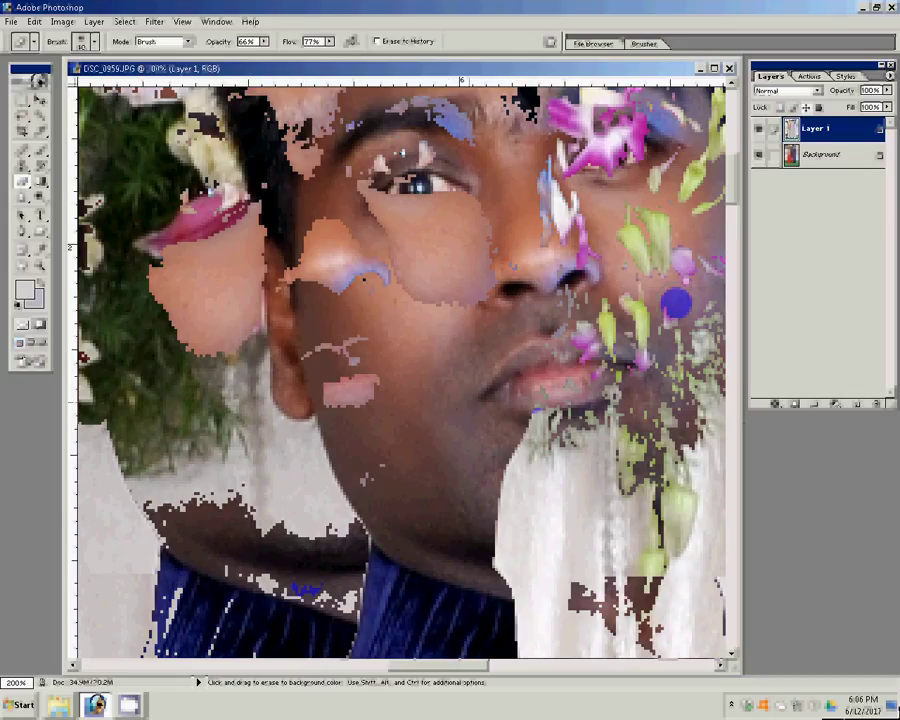
key("z")
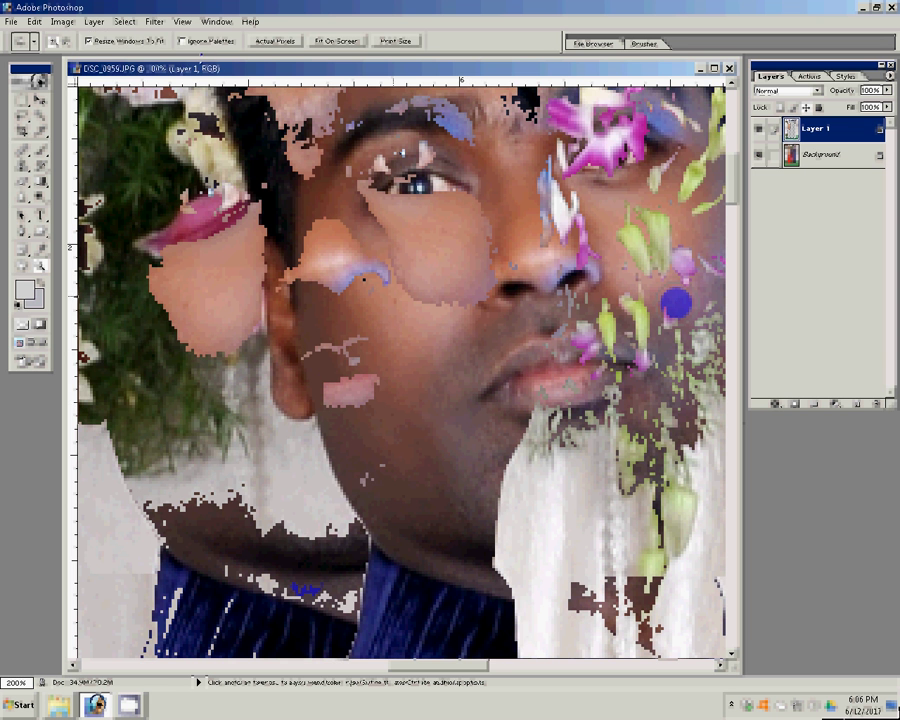
left_click(92, 22)
left_click(94, 22)
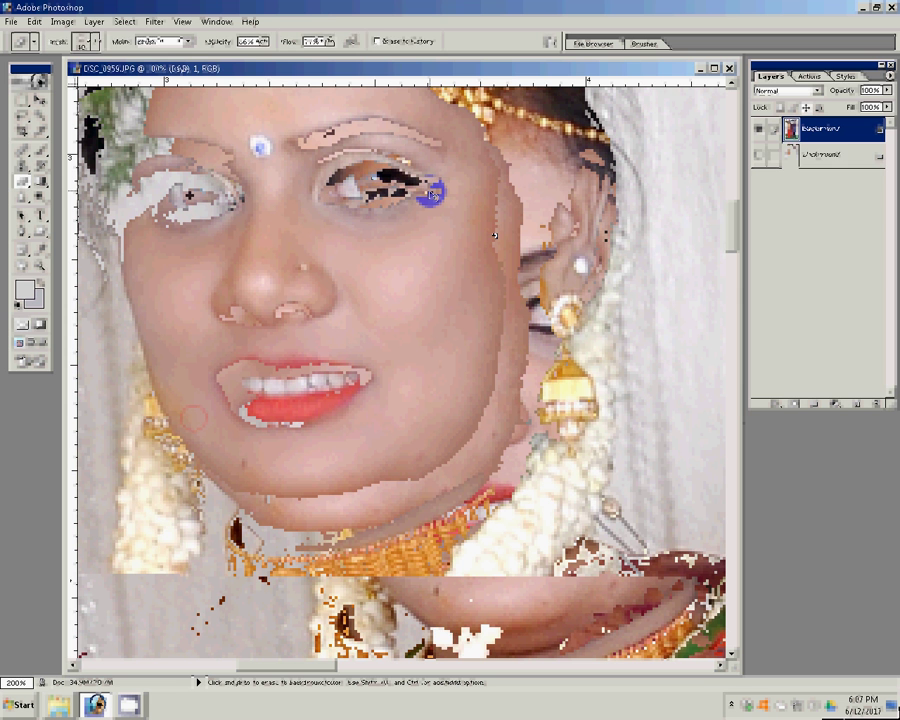
Fit the whole couple photo in the window.
left_click(330, 42)
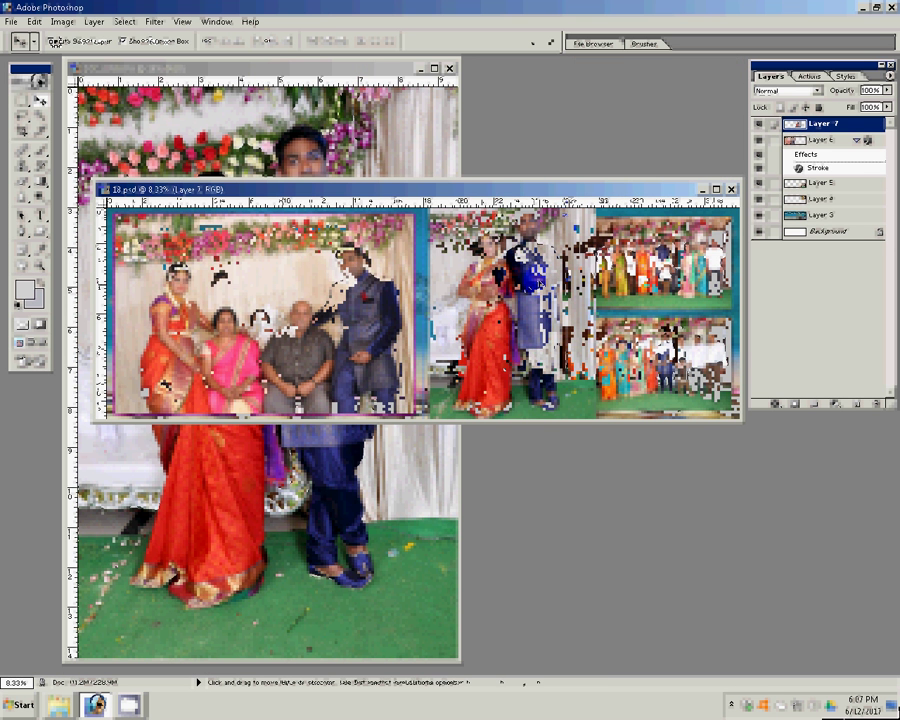
Scale Layer 7's couple photo to 89.2% so it fills the middle panel.
key("ctrl+t")
left_click_drag(576, 205, 562, 221)
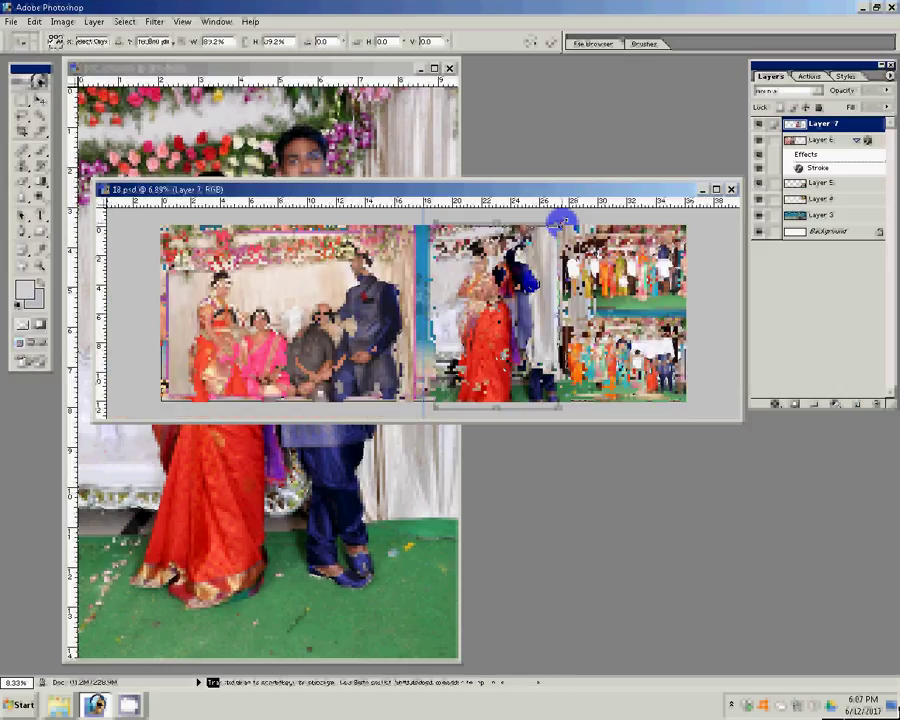
key("Return")
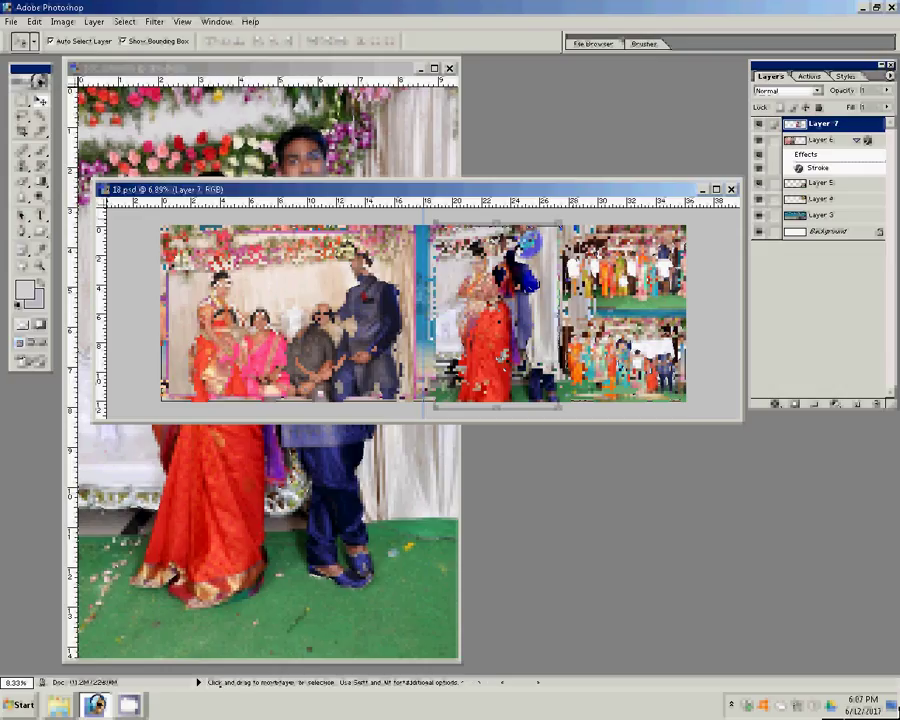
left_click(22, 100)
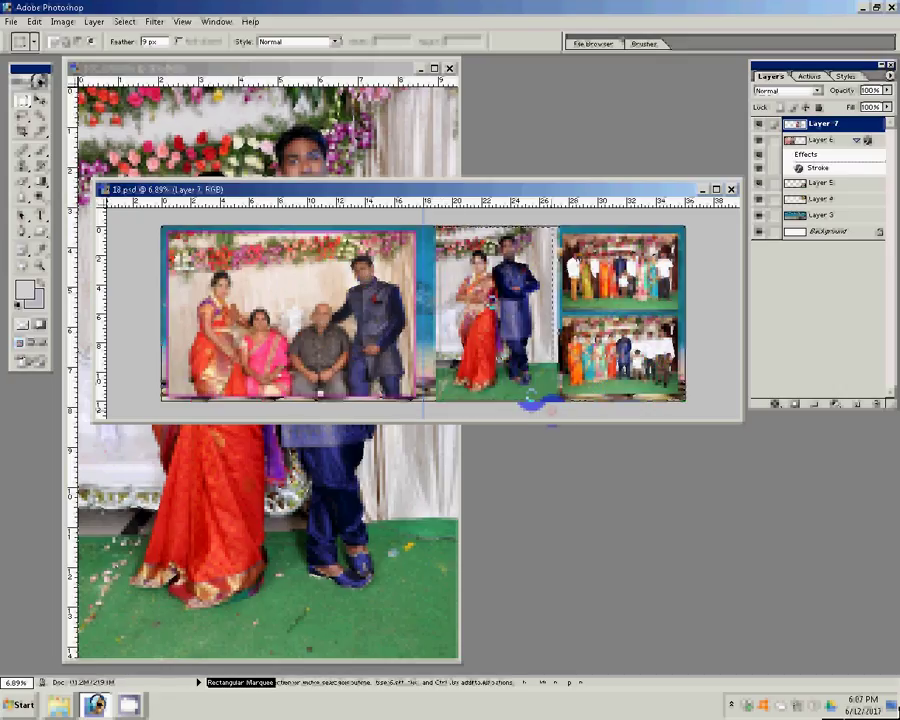
Feather the middle photo selection and copy it onto a new soft-edged layer.
right_click(502, 314)
left_click(502, 314)
type("77")
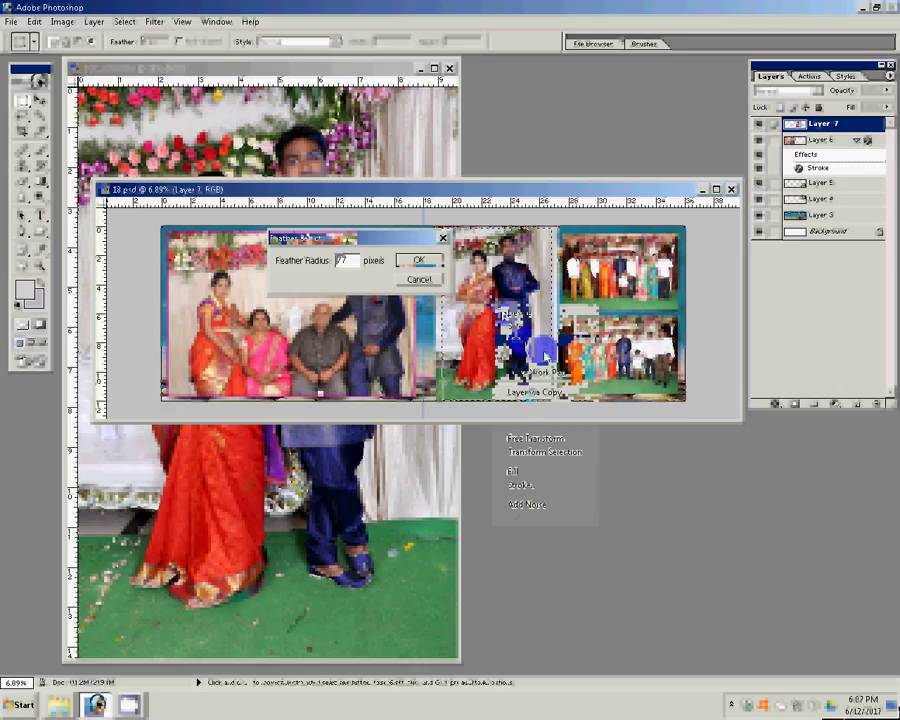
key("Return")
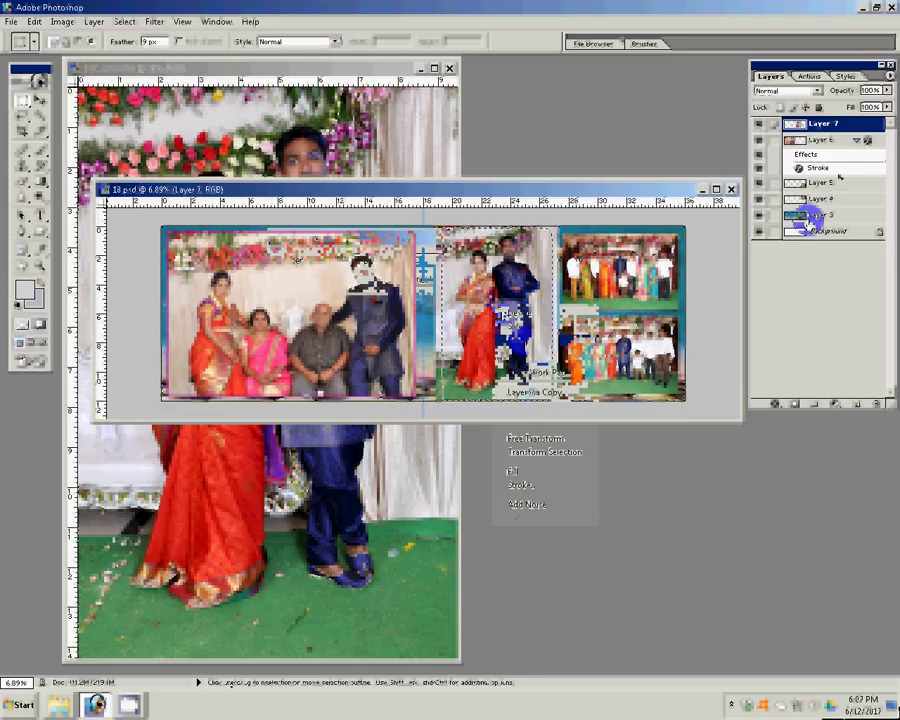
key("ctrl")
key("ctrl+j")
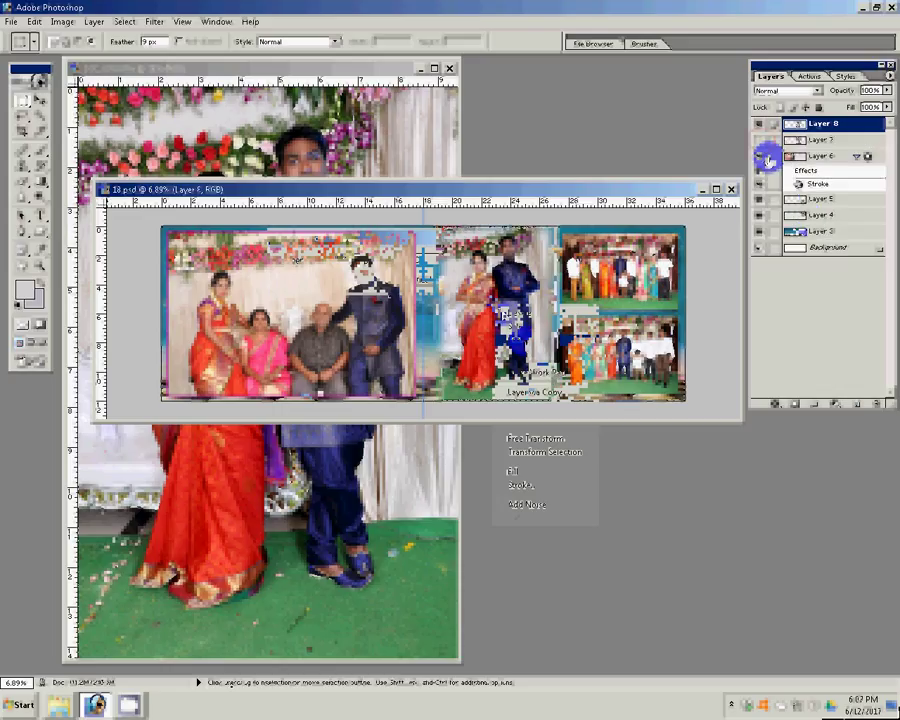
Copy Layer 6's stroke style and paste it onto Layers 4 and 5.
key("ctrl")
left_click(770, 157)
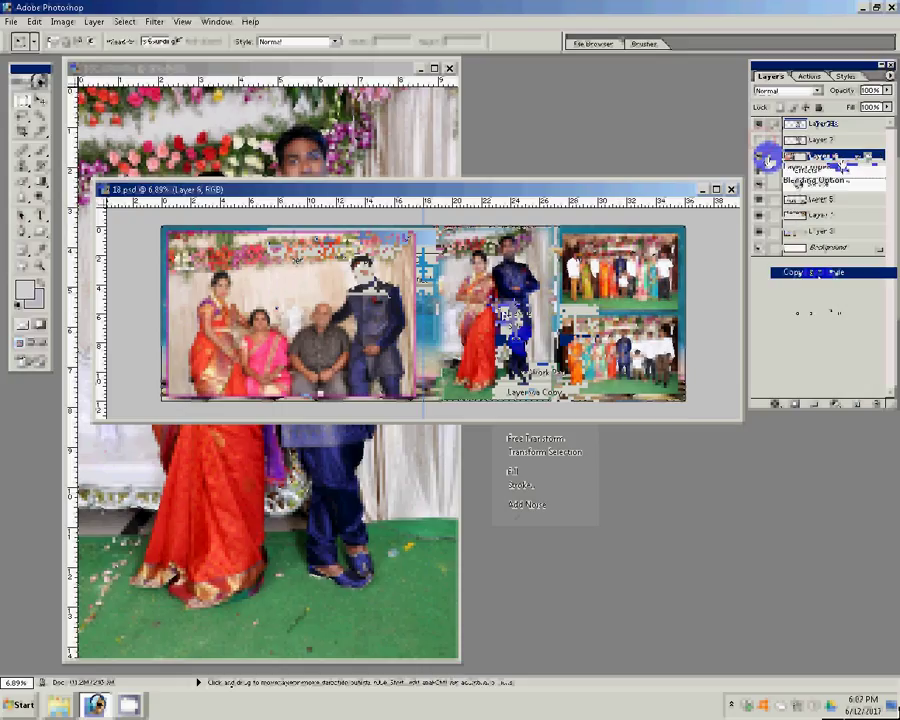
left_click(820, 214)
right_click(782, 216)
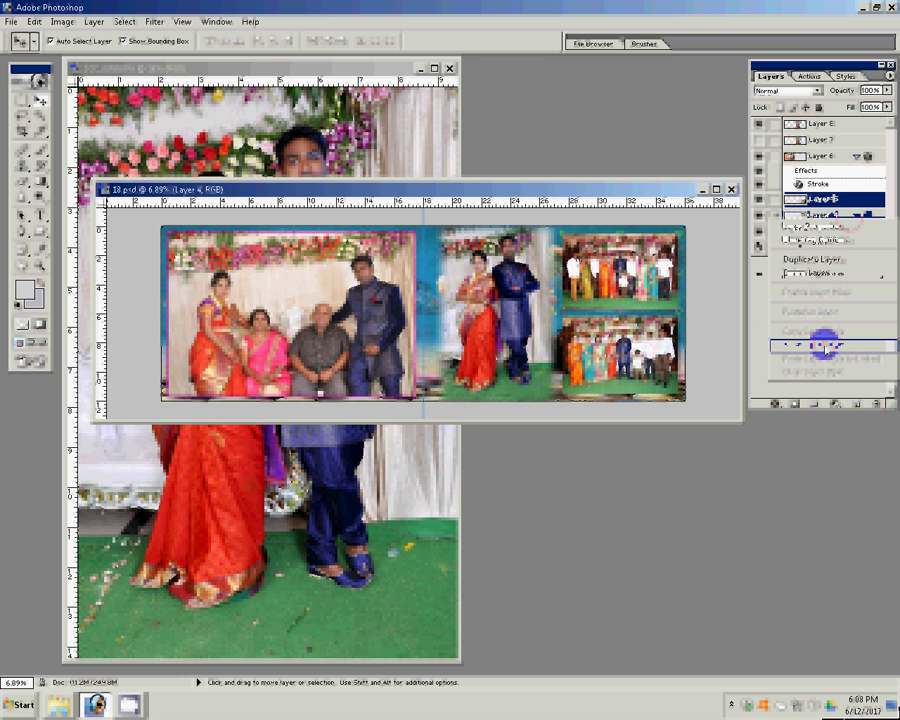
left_click(826, 346)
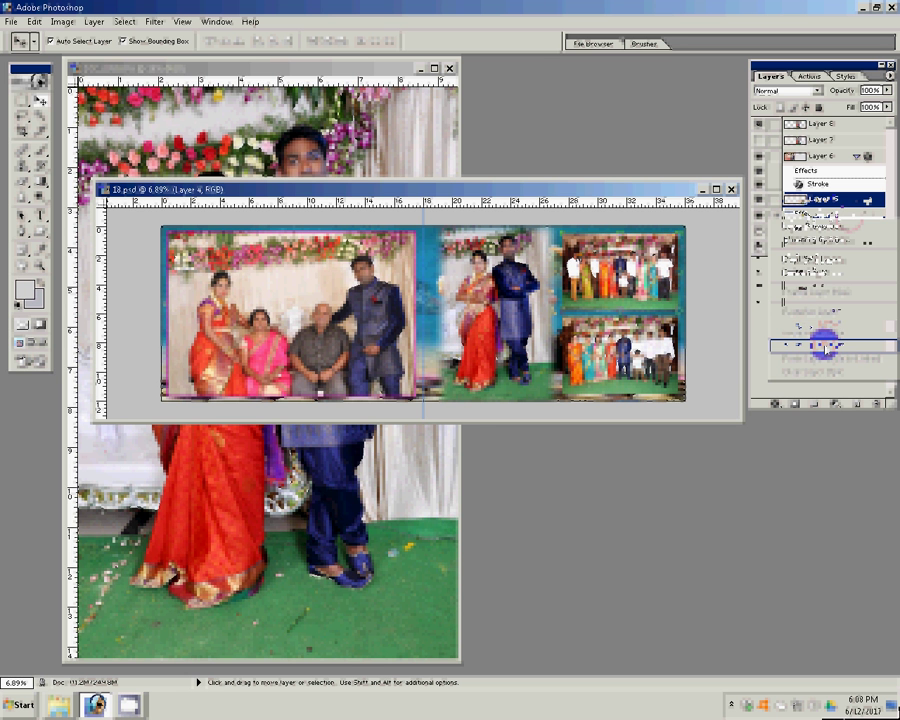
key("ctrl+shift+s")
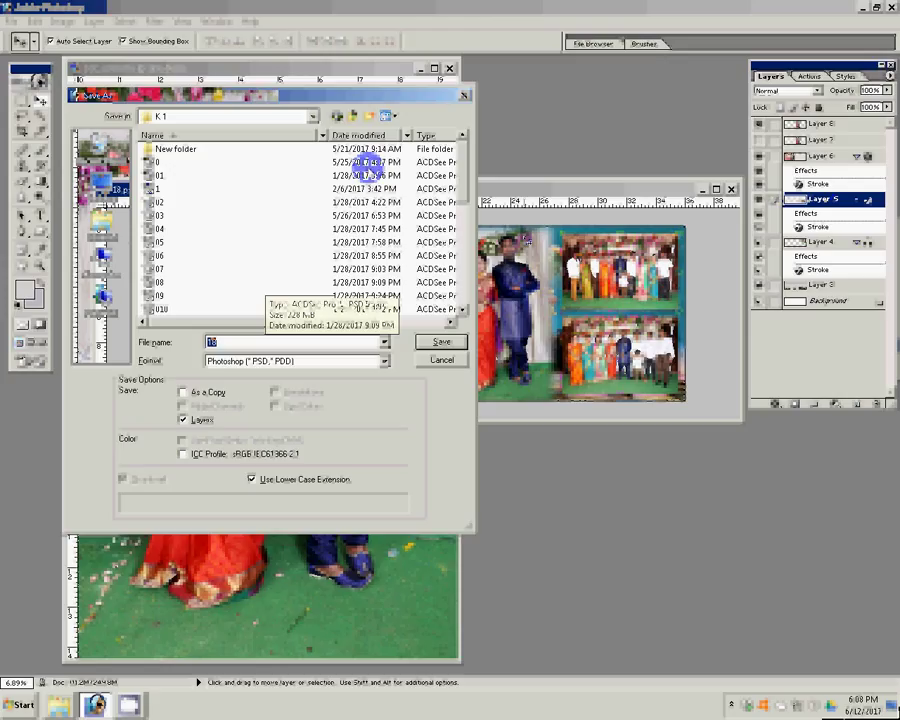
Save the spread as layered Photoshop file 22.psd in G:\N K.
left_click(104, 264)
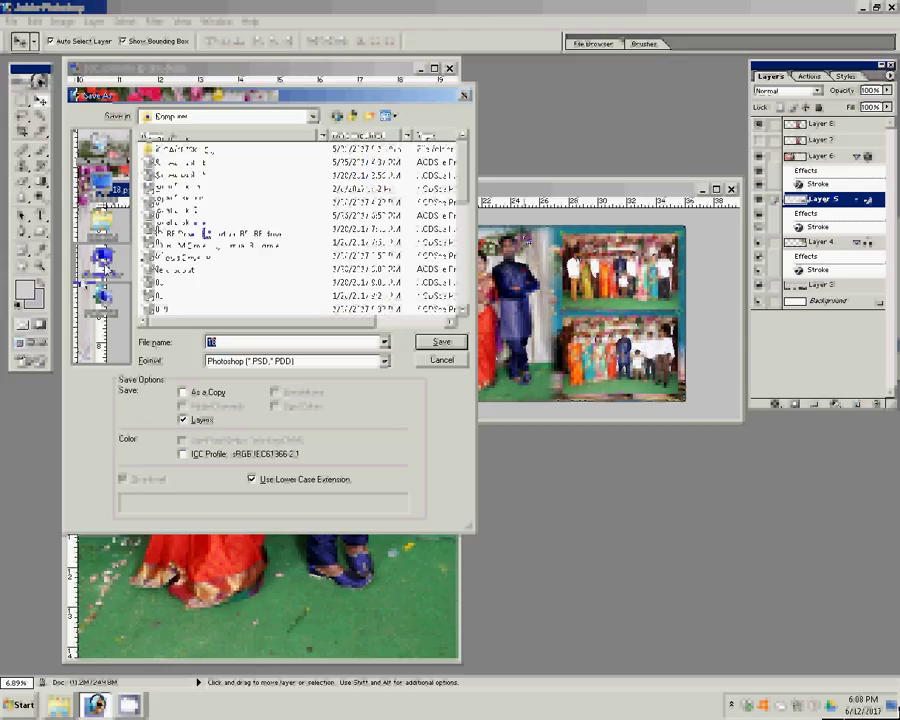
left_click(178, 186)
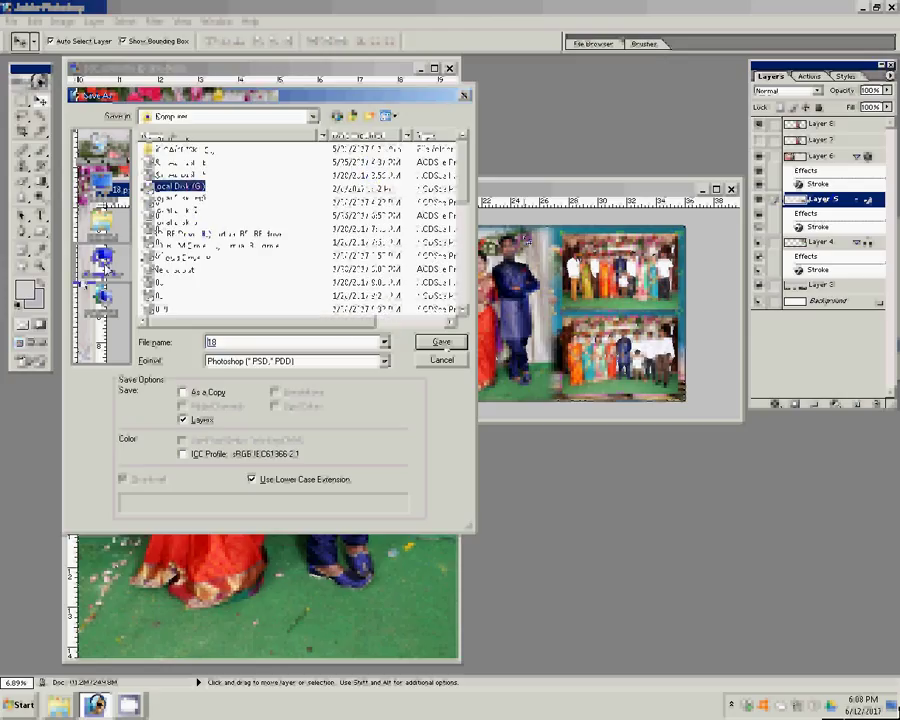
double_click(178, 186)
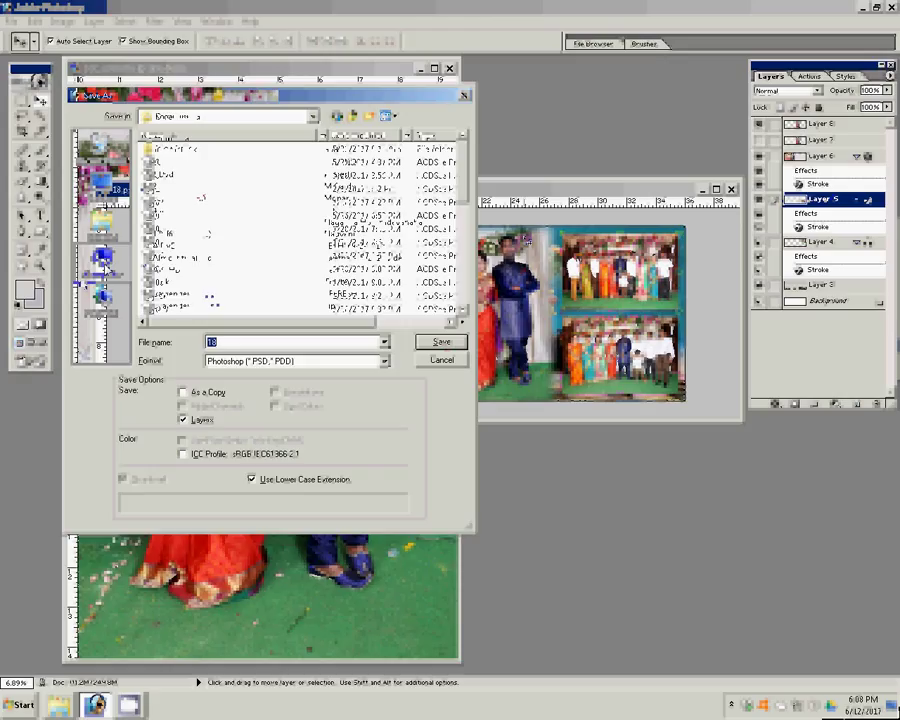
left_click(316, 211)
double_click(328, 211)
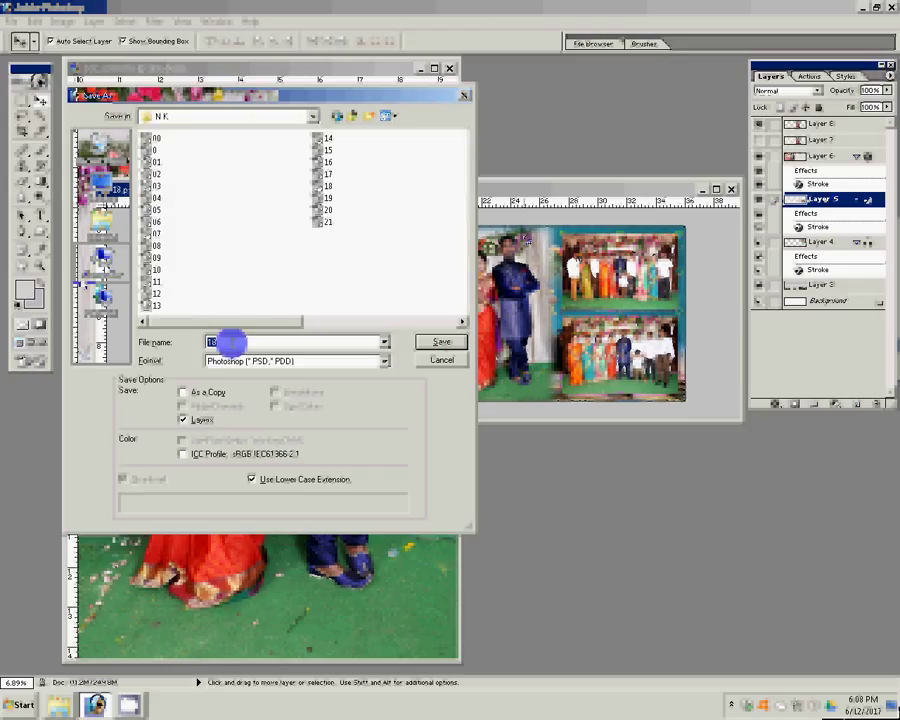
type("22")
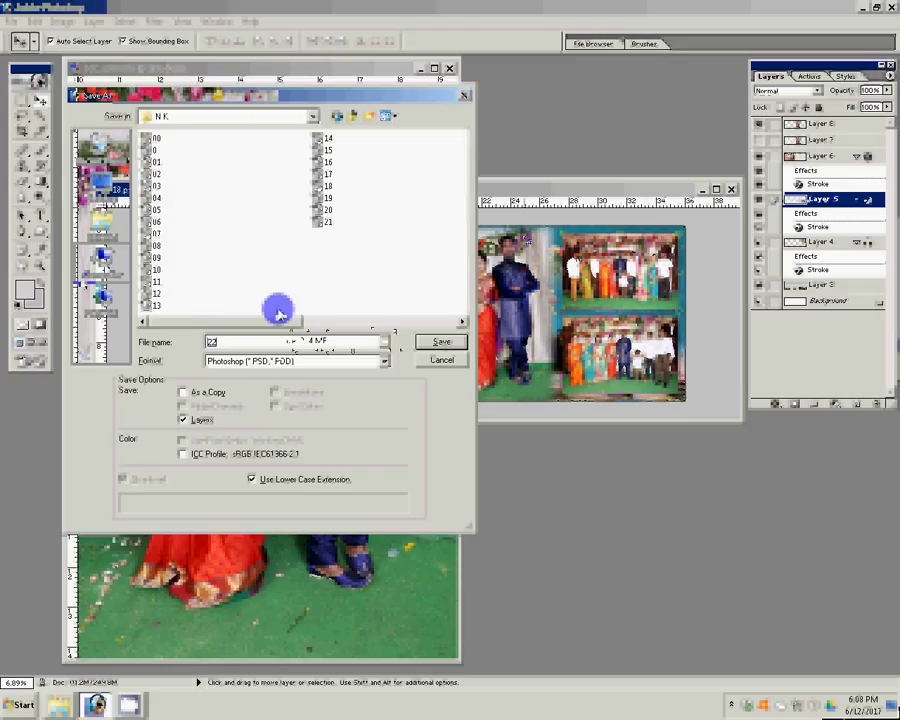
key("Return")
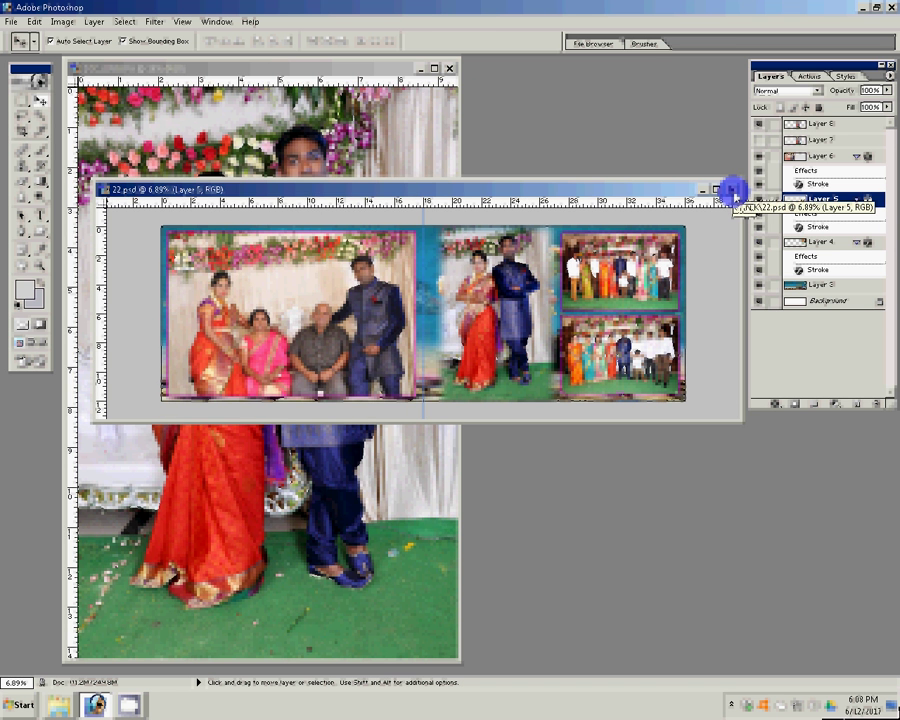
Close 22.psd and cancel the Open dialog without opening anything.
left_click(733, 190)
key("ctrl+o")
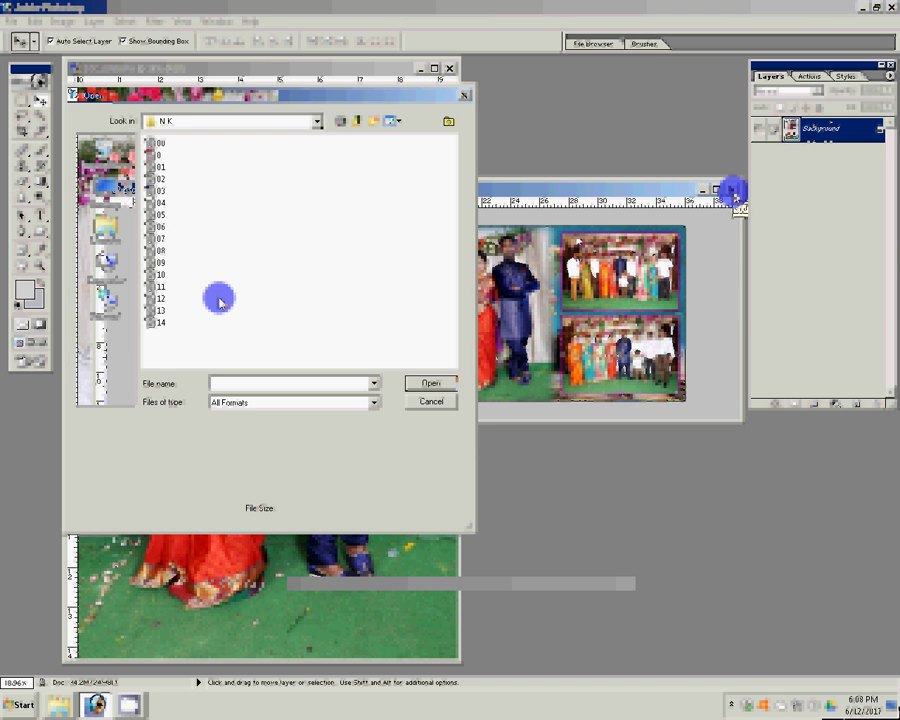
type("22")
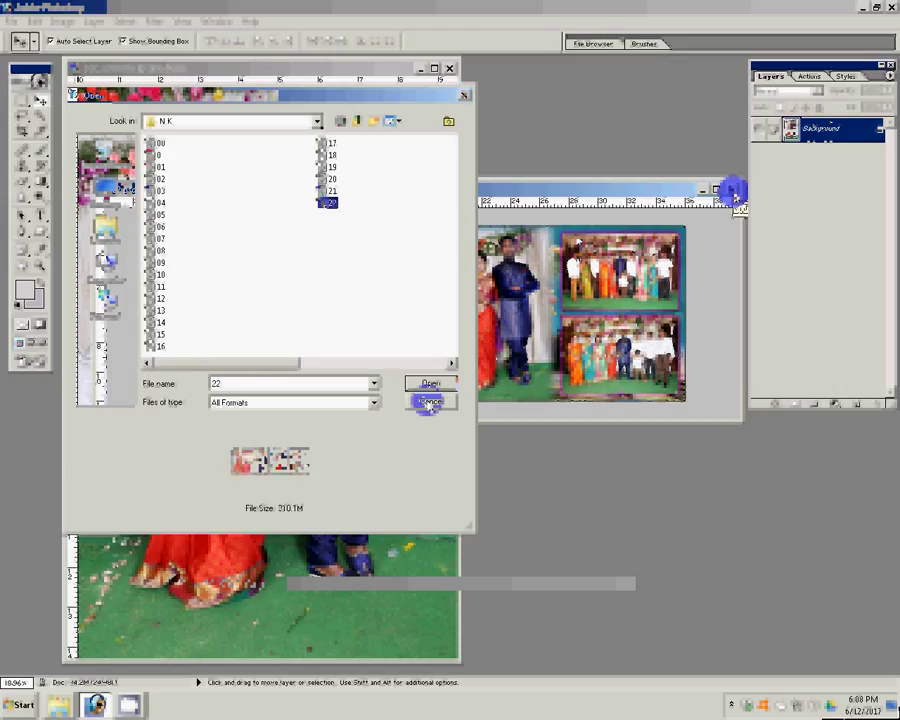
left_click(428, 403)
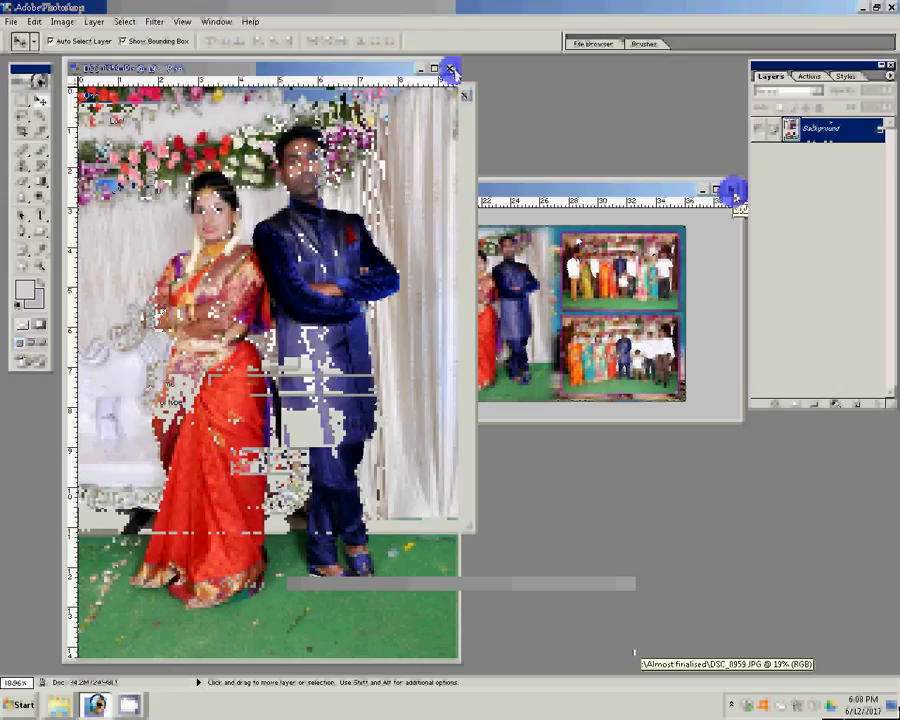
Close DSC_0959.JPG, saving its changes with the default JPEG options.
left_click(449, 68)
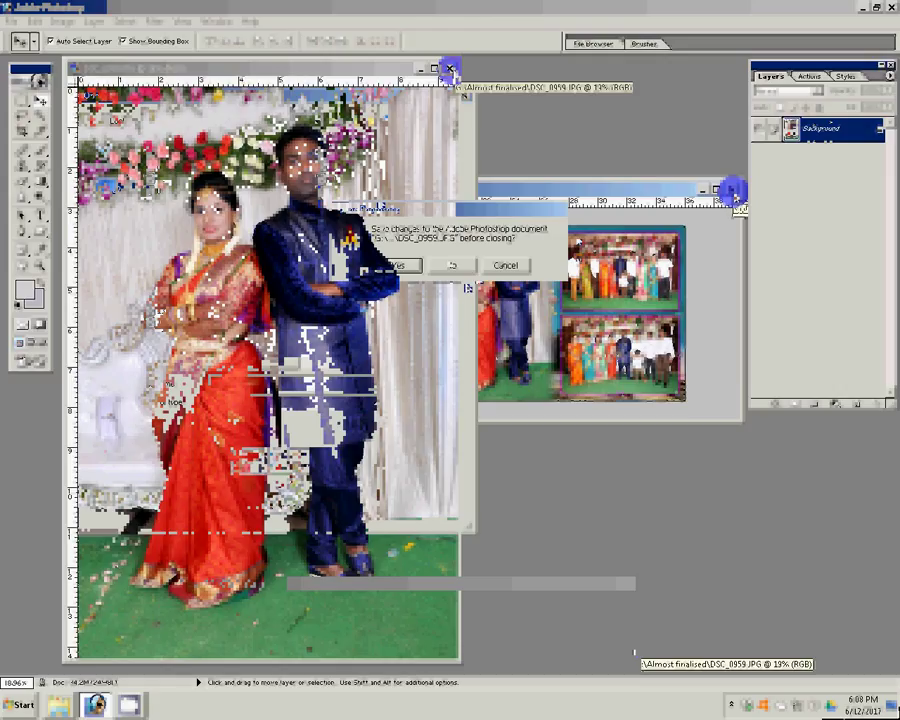
left_click(458, 266)
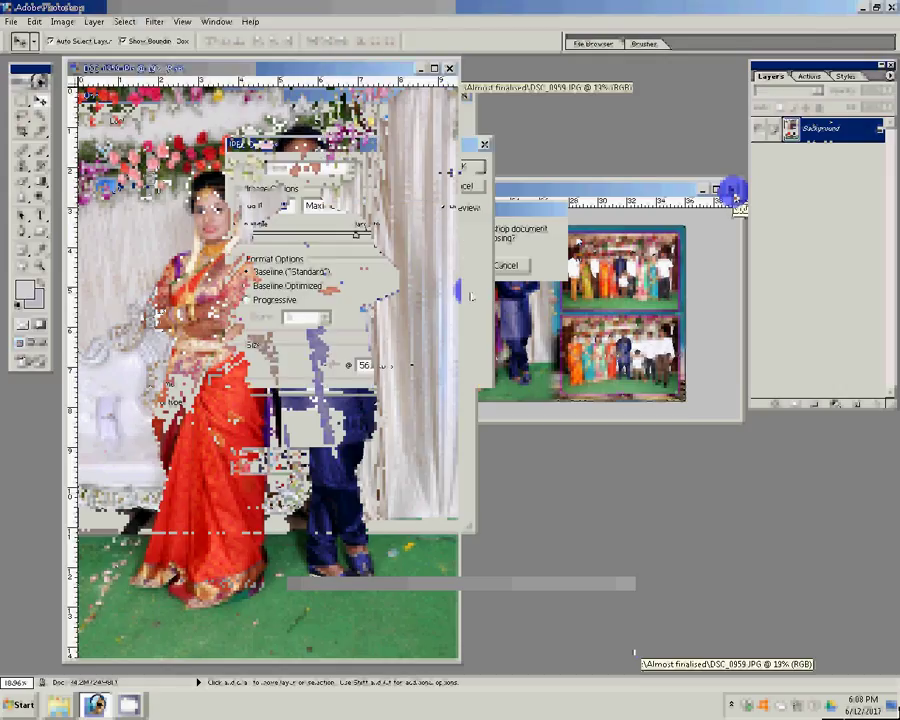
key("Return")
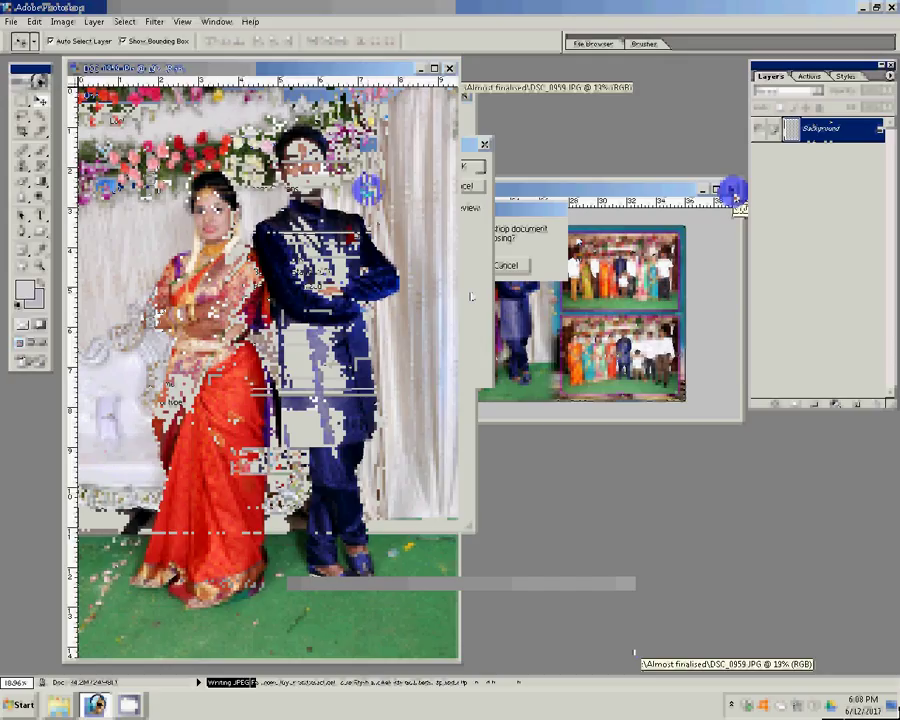
left_click(449, 68)
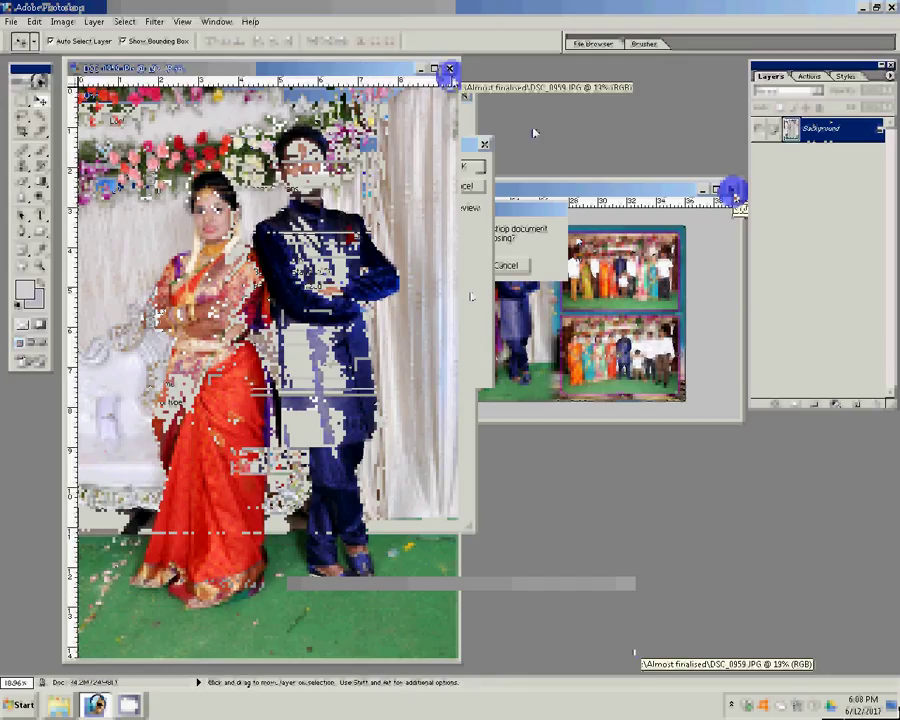